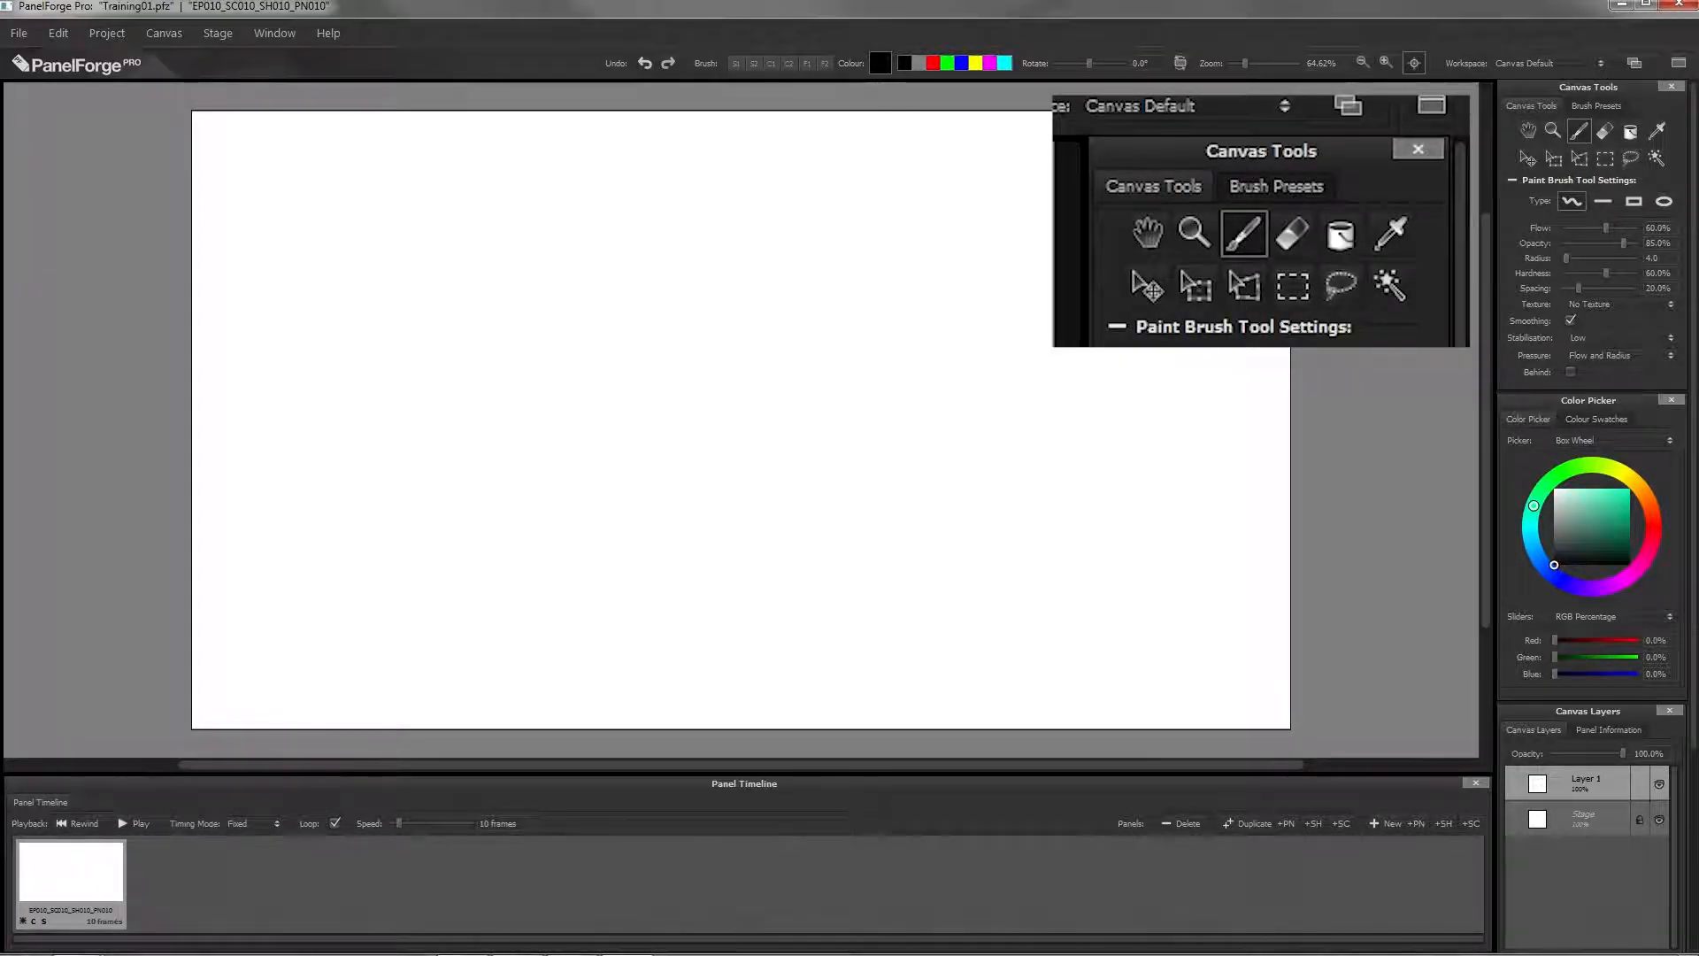
# Step: Paint a freehand zigzag test stroke across the canvas with the 4 px paint brush and undo it
pyautogui.moveTo(862, 287)
pyautogui.mouseDown()
pyautogui.moveTo(819, 257)
pyautogui.moveTo(638, 493)
pyautogui.moveTo(469, 582)
pyautogui.mouseUp()
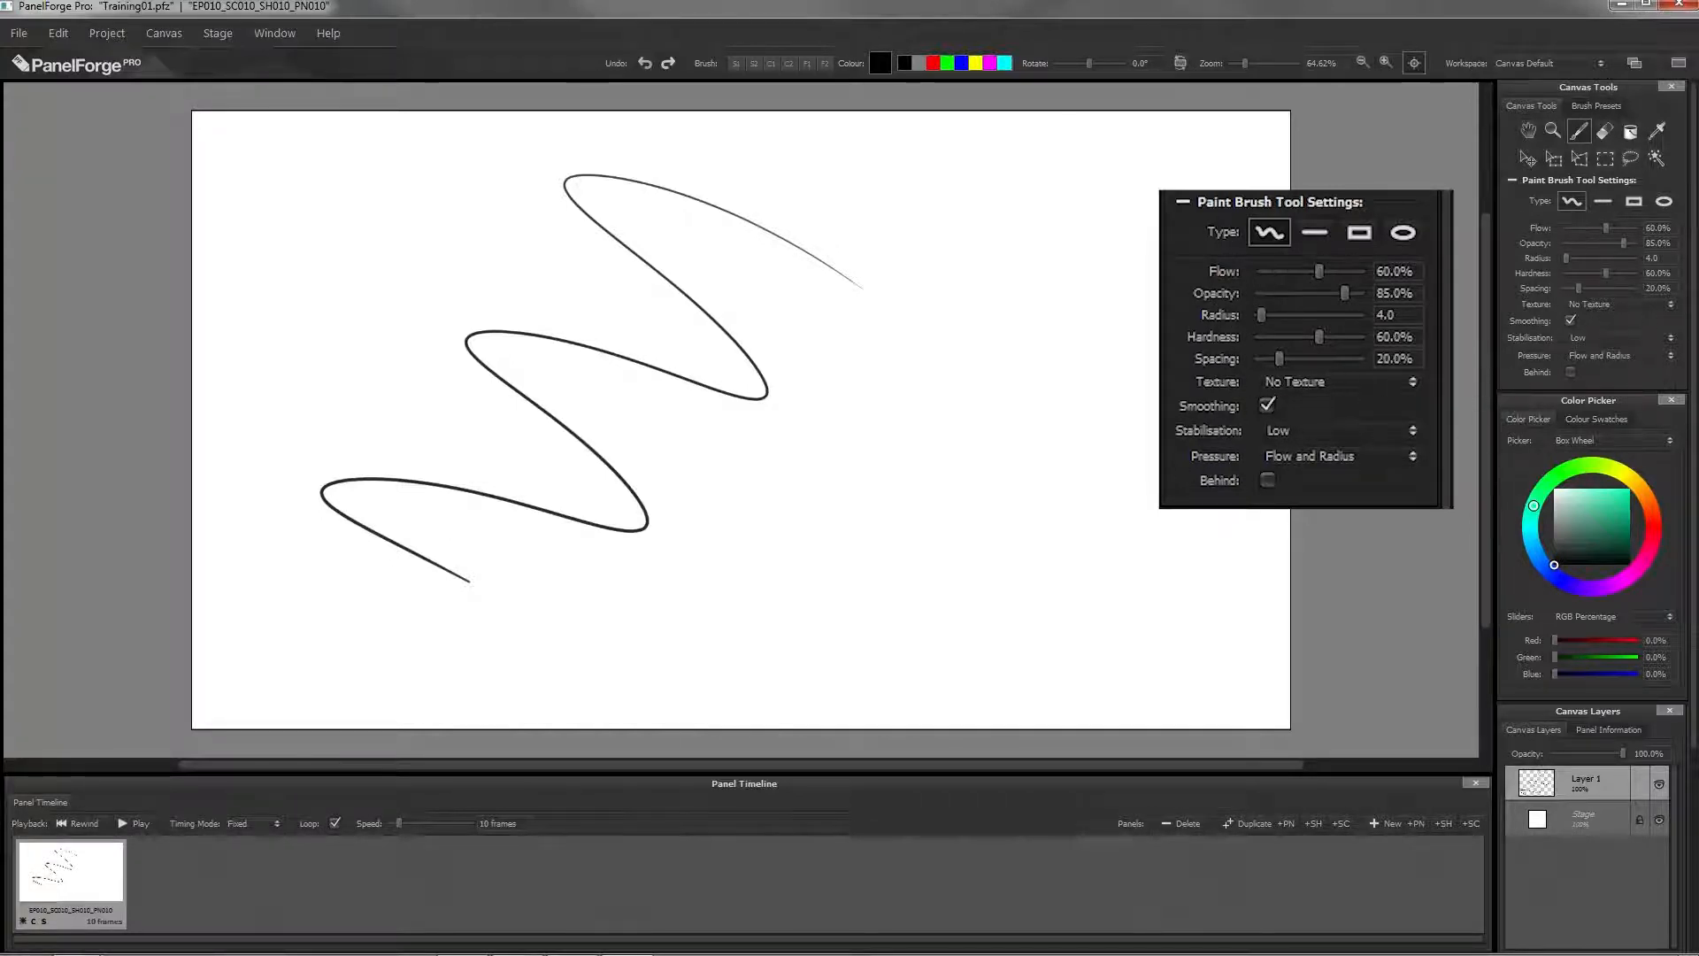
pyautogui.hotkey('ctrl', 'z')
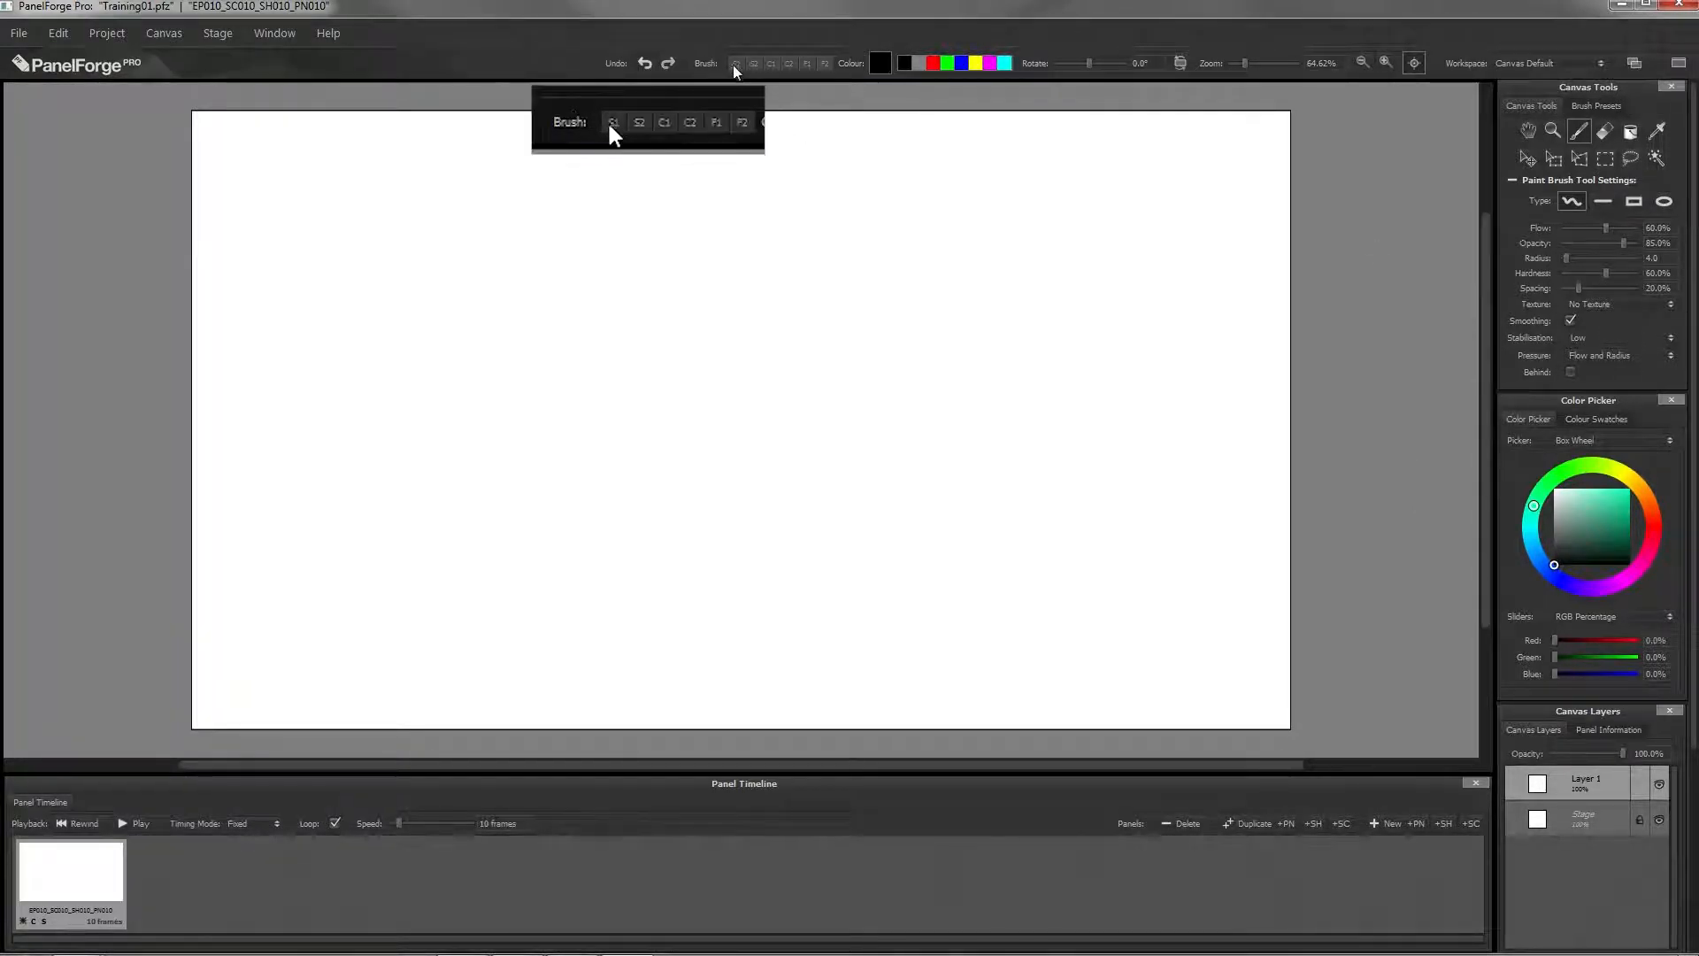
# Step: Paint one wavy test stroke across the canvas with each quick brush: S1, S2, C1, C2, F1 and F2
pyautogui.moveTo(309, 164)
pyautogui.mouseDown()
pyautogui.moveTo(262, 361)
pyautogui.moveTo(283, 555)
pyautogui.mouseUp()
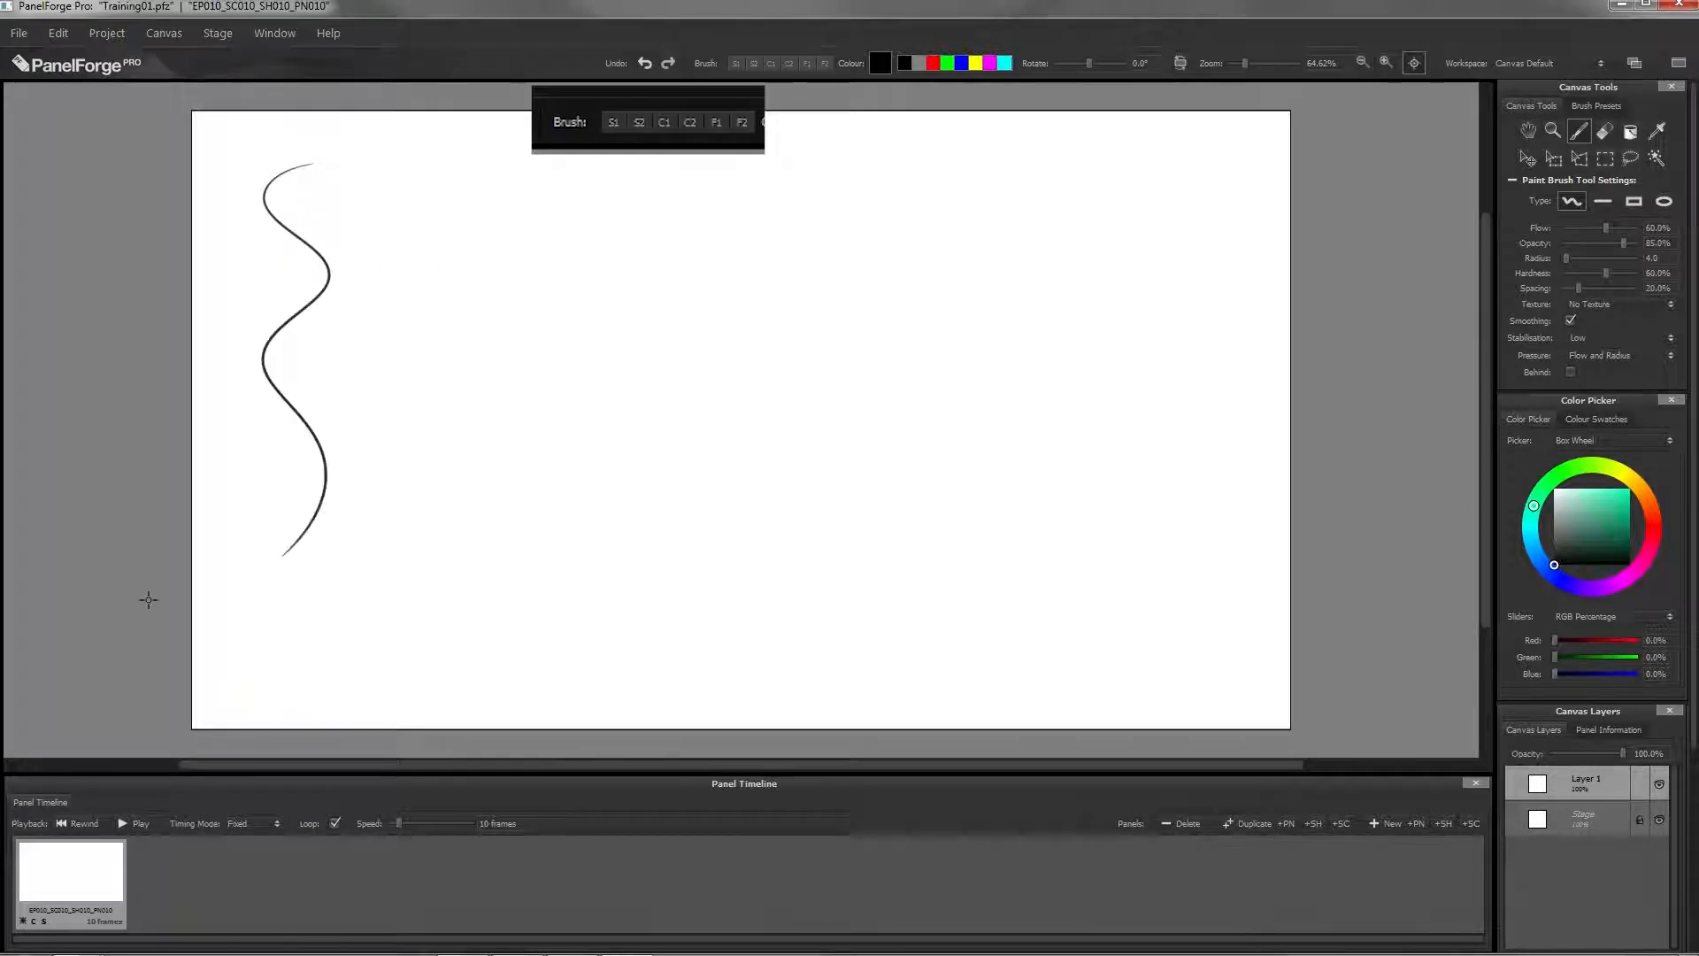
pyautogui.click(753, 63)
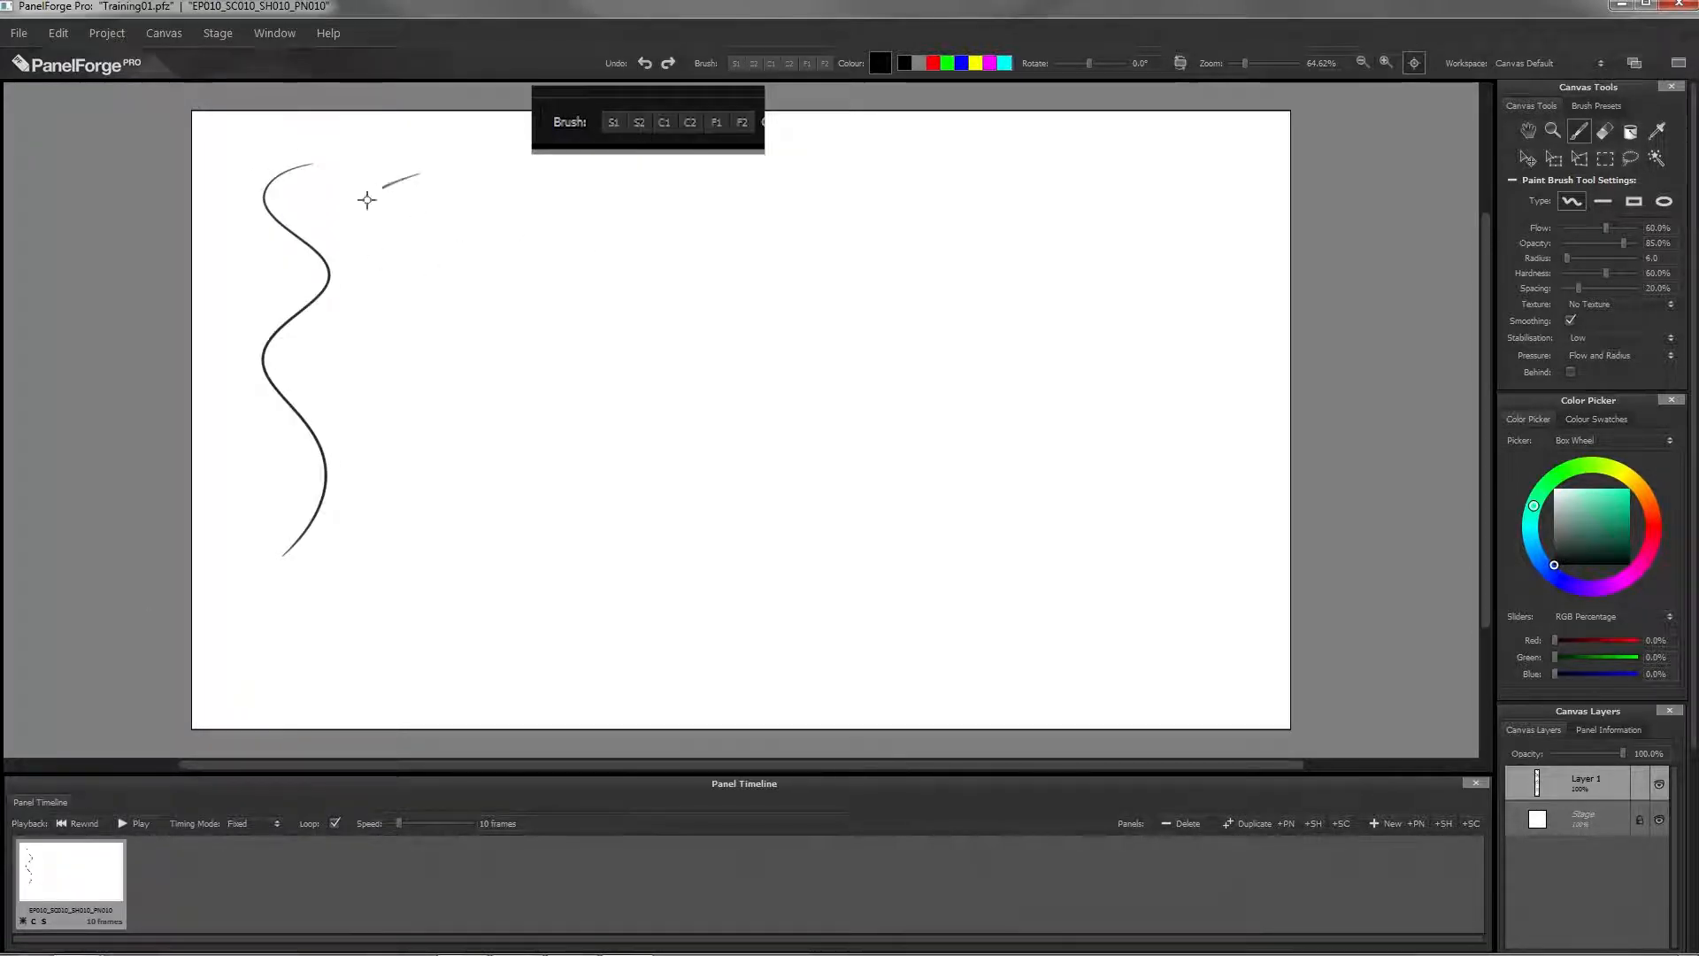
pyautogui.moveTo(367, 200); pyautogui.dragTo(358, 555)
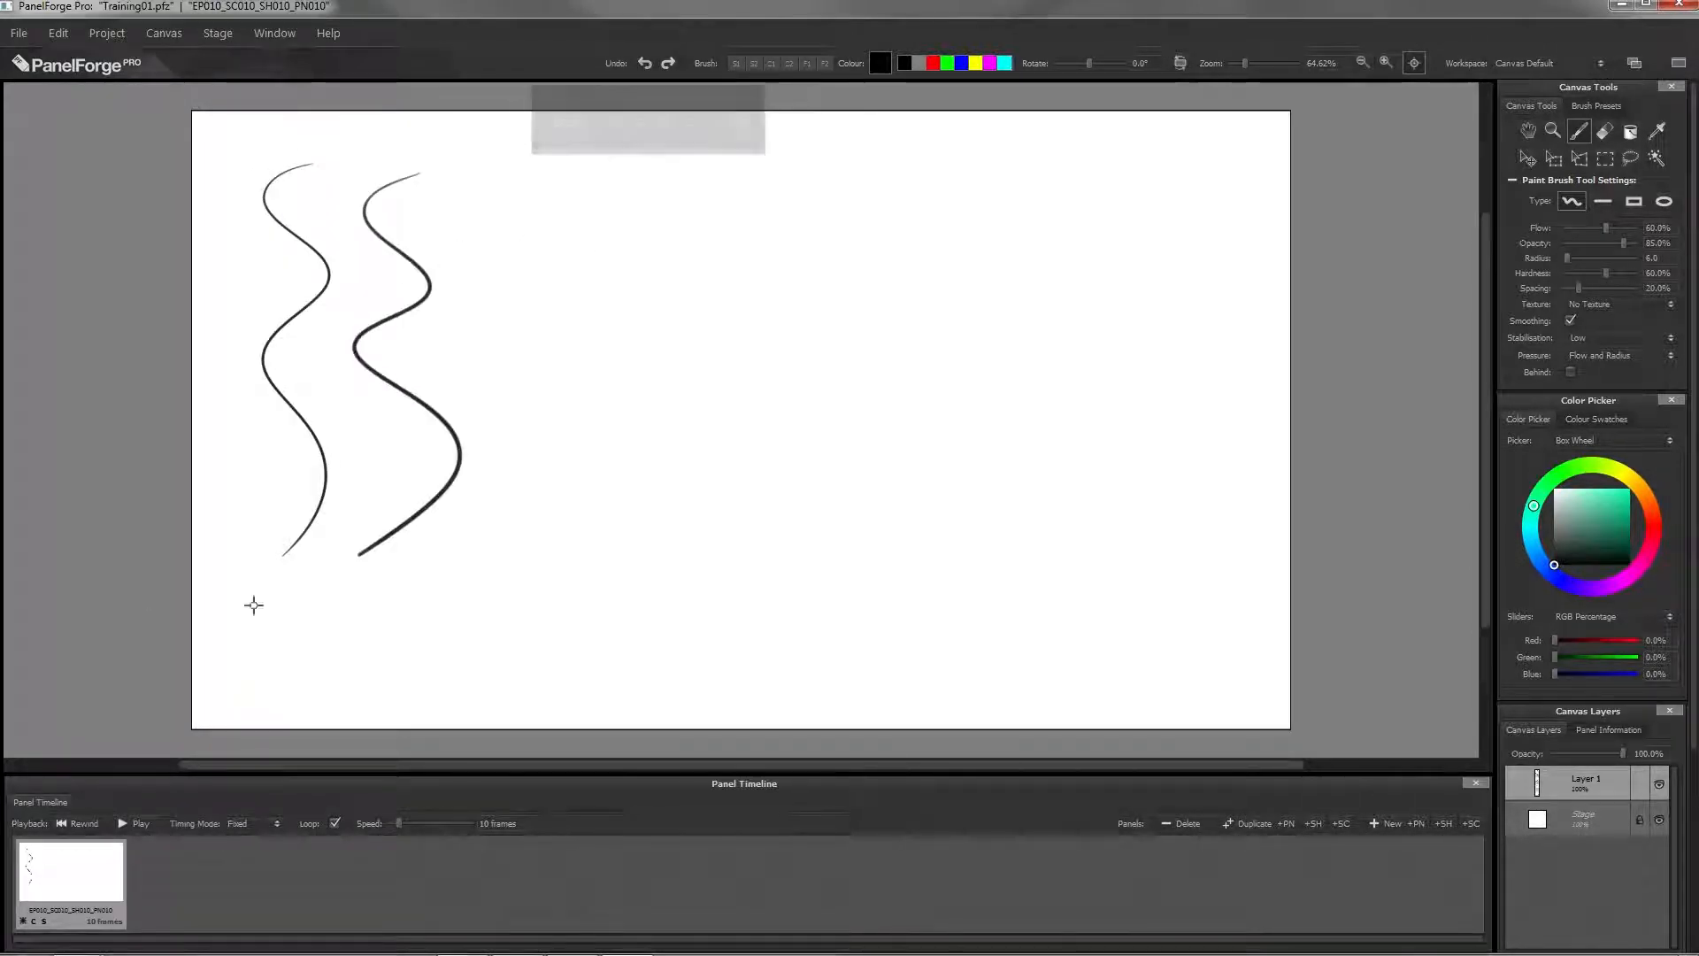
pyautogui.click(772, 64)
pyautogui.moveTo(566, 166)
pyautogui.mouseDown()
pyautogui.moveTo(481, 213)
pyautogui.moveTo(509, 420)
pyautogui.moveTo(486, 637)
pyautogui.moveTo(529, 644)
pyautogui.mouseUp()
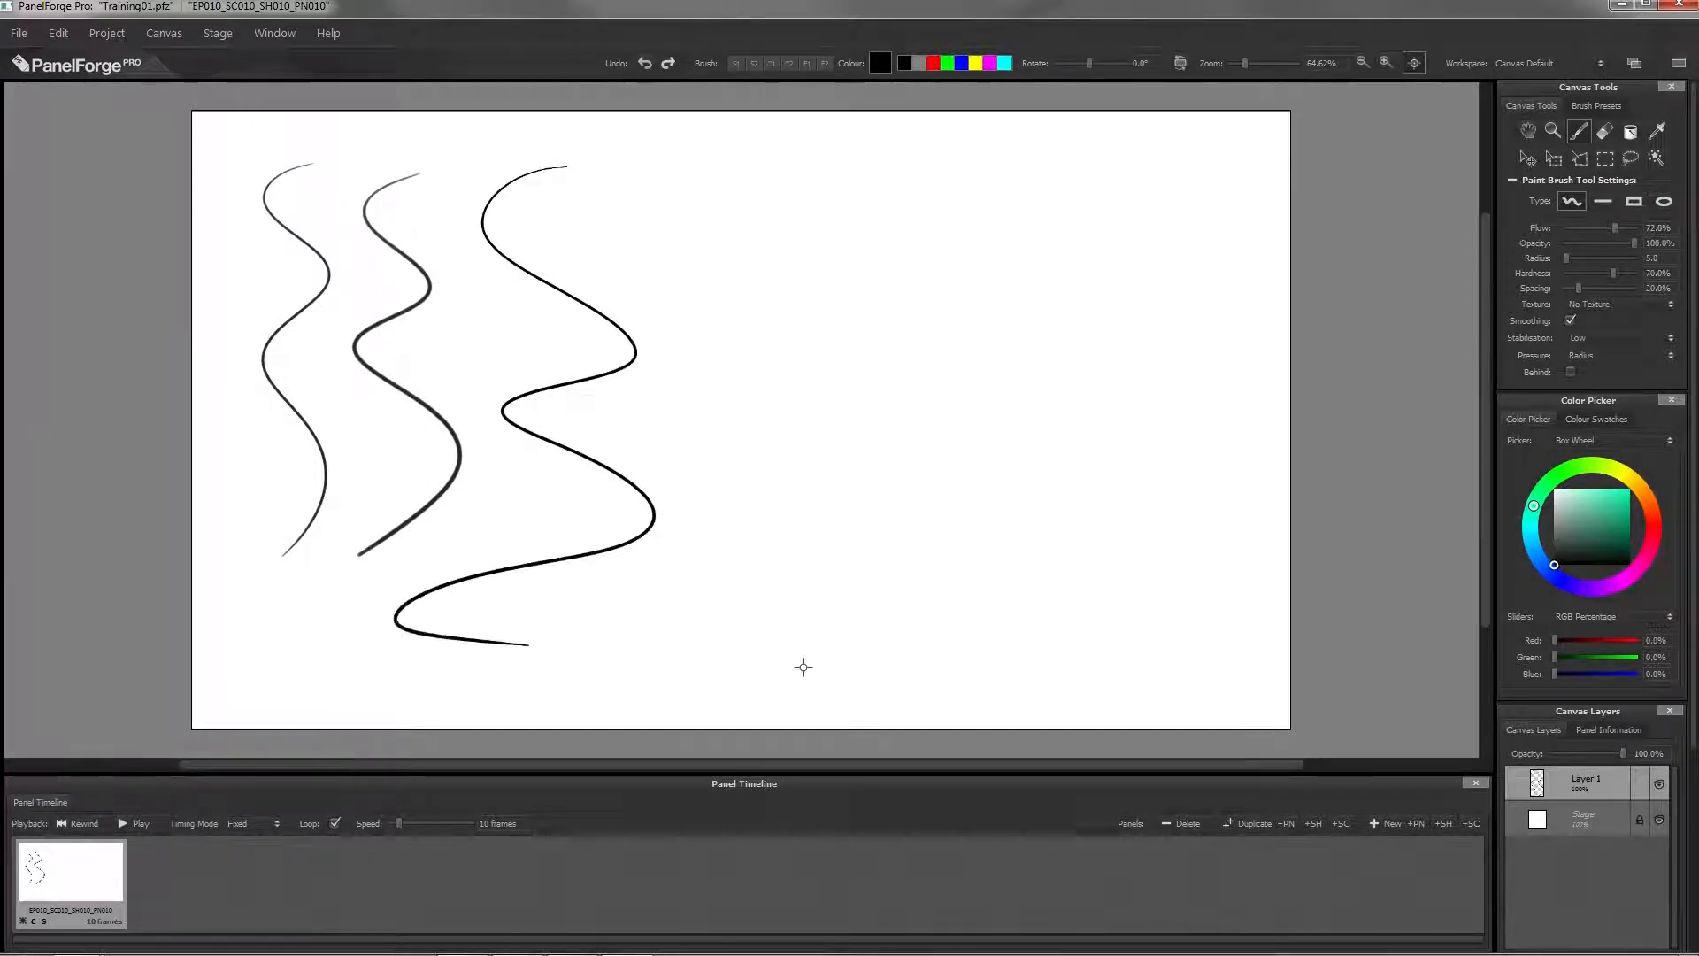
pyautogui.click(788, 62)
pyautogui.moveTo(773, 150)
pyautogui.mouseDown()
pyautogui.moveTo(633, 186)
pyautogui.moveTo(721, 390)
pyautogui.moveTo(671, 633)
pyautogui.mouseUp()
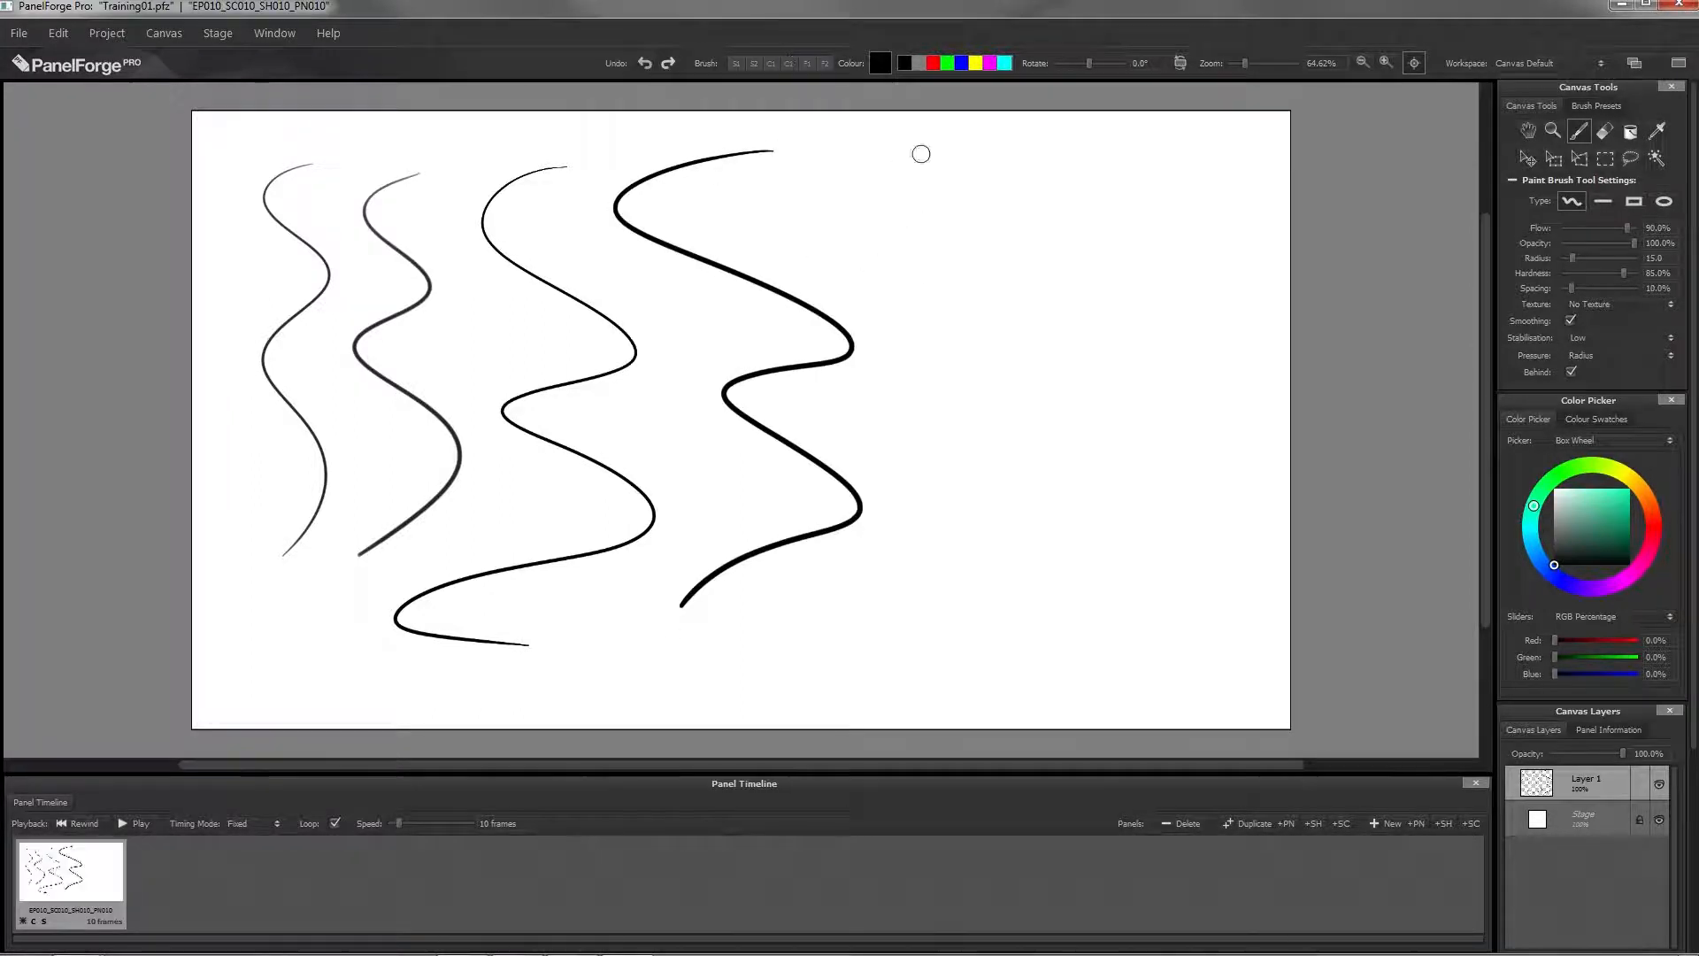
pyautogui.moveTo(973, 146)
pyautogui.mouseDown()
pyautogui.moveTo(903, 151)
pyautogui.moveTo(1017, 364)
pyautogui.moveTo(1010, 568)
pyautogui.moveTo(854, 634)
pyautogui.mouseUp()
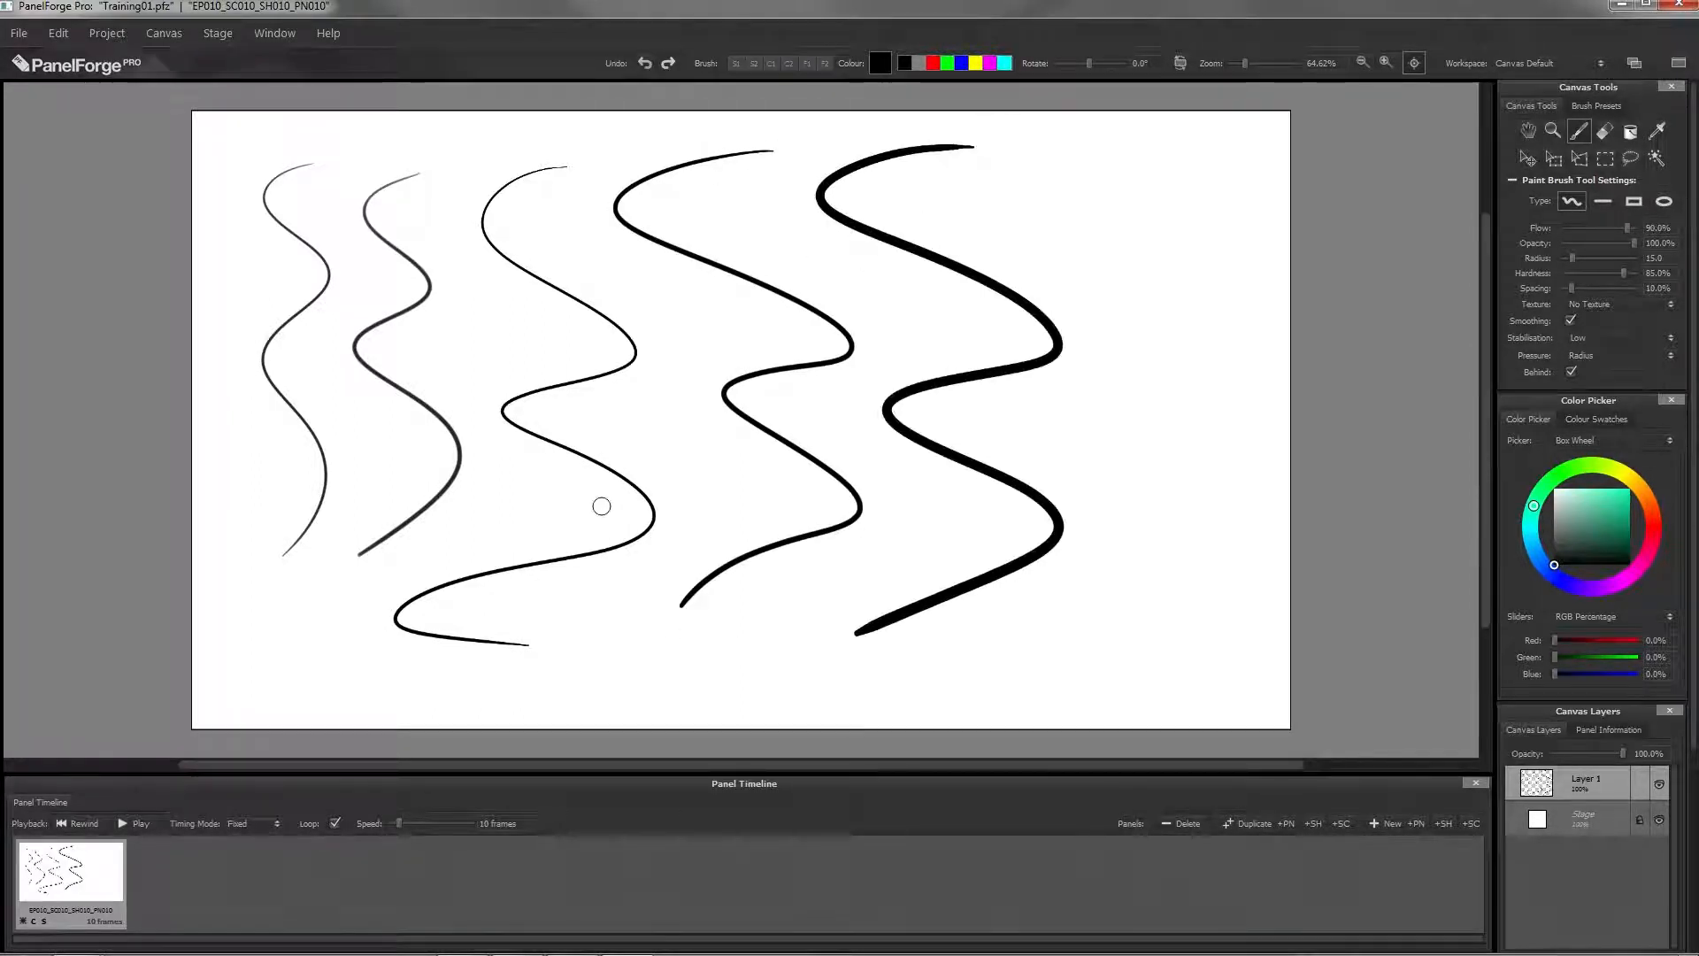
pyautogui.click(823, 63)
pyautogui.moveTo(1182, 146)
pyautogui.mouseDown()
pyautogui.moveTo(1216, 321)
pyautogui.moveTo(1195, 520)
pyautogui.moveTo(1024, 682)
pyautogui.mouseUp()
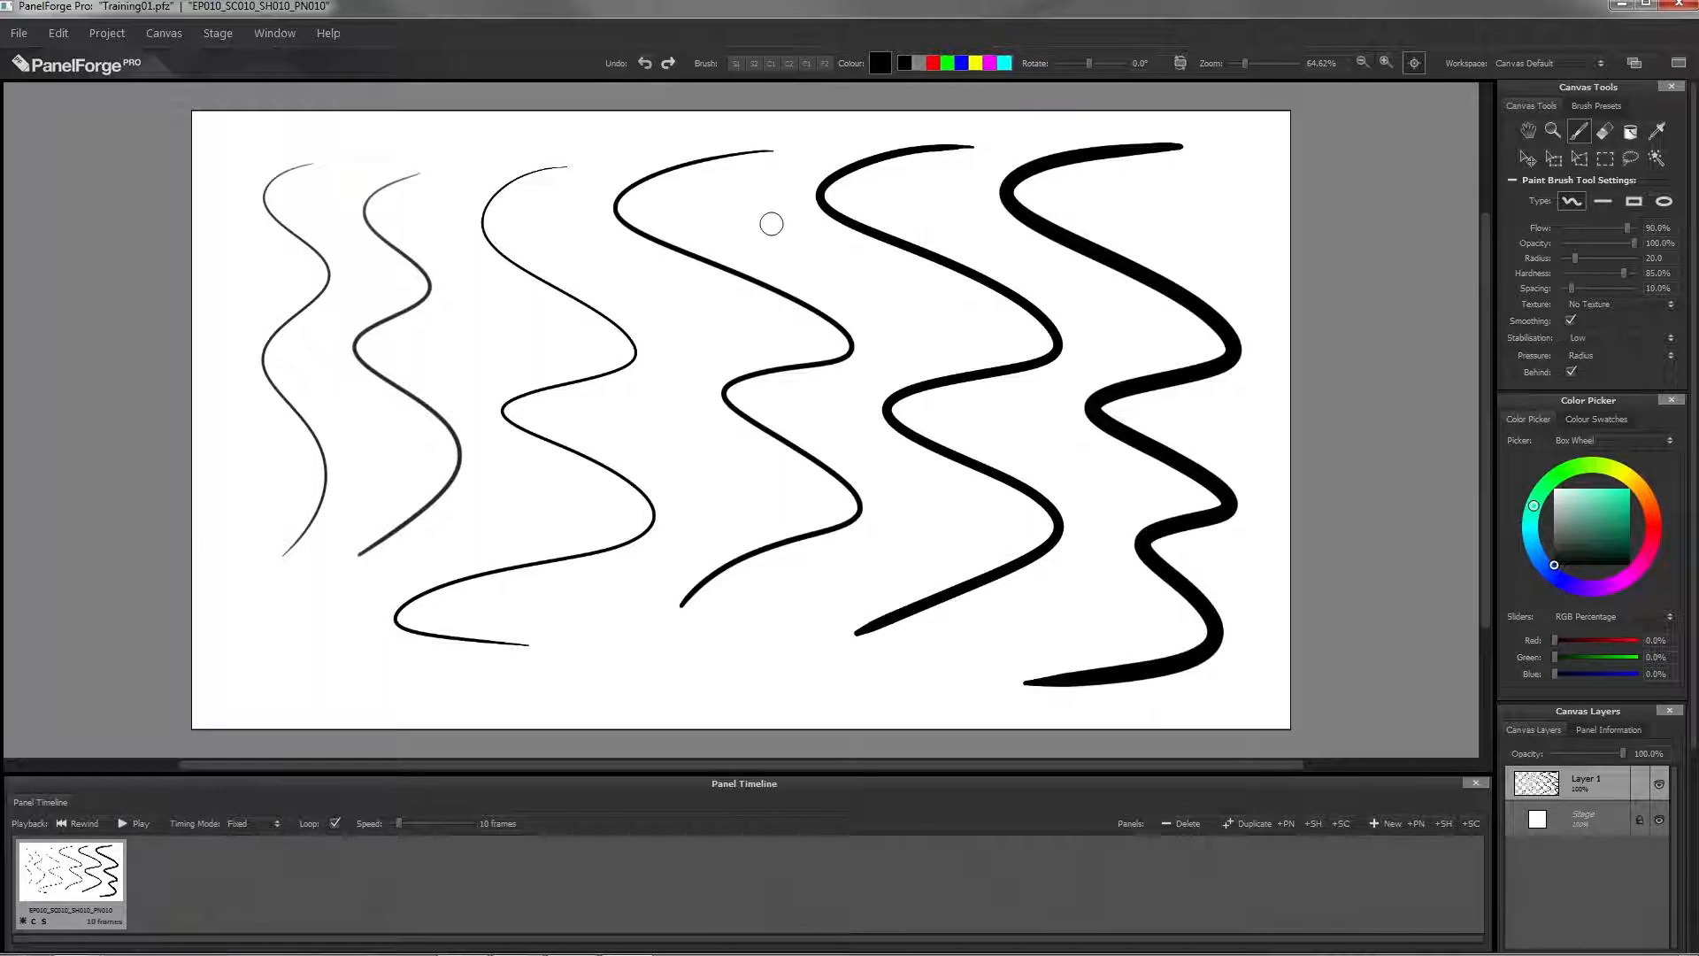
# Step: Undo all the quick-brush test strokes on the canvas
pyautogui.hotkey('ctrl', 'z')
pyautogui.hotkey('ctrl', 'z')
pyautogui.hotkey('ctrl', 'z')
pyautogui.hotkey('ctrl', 'z')
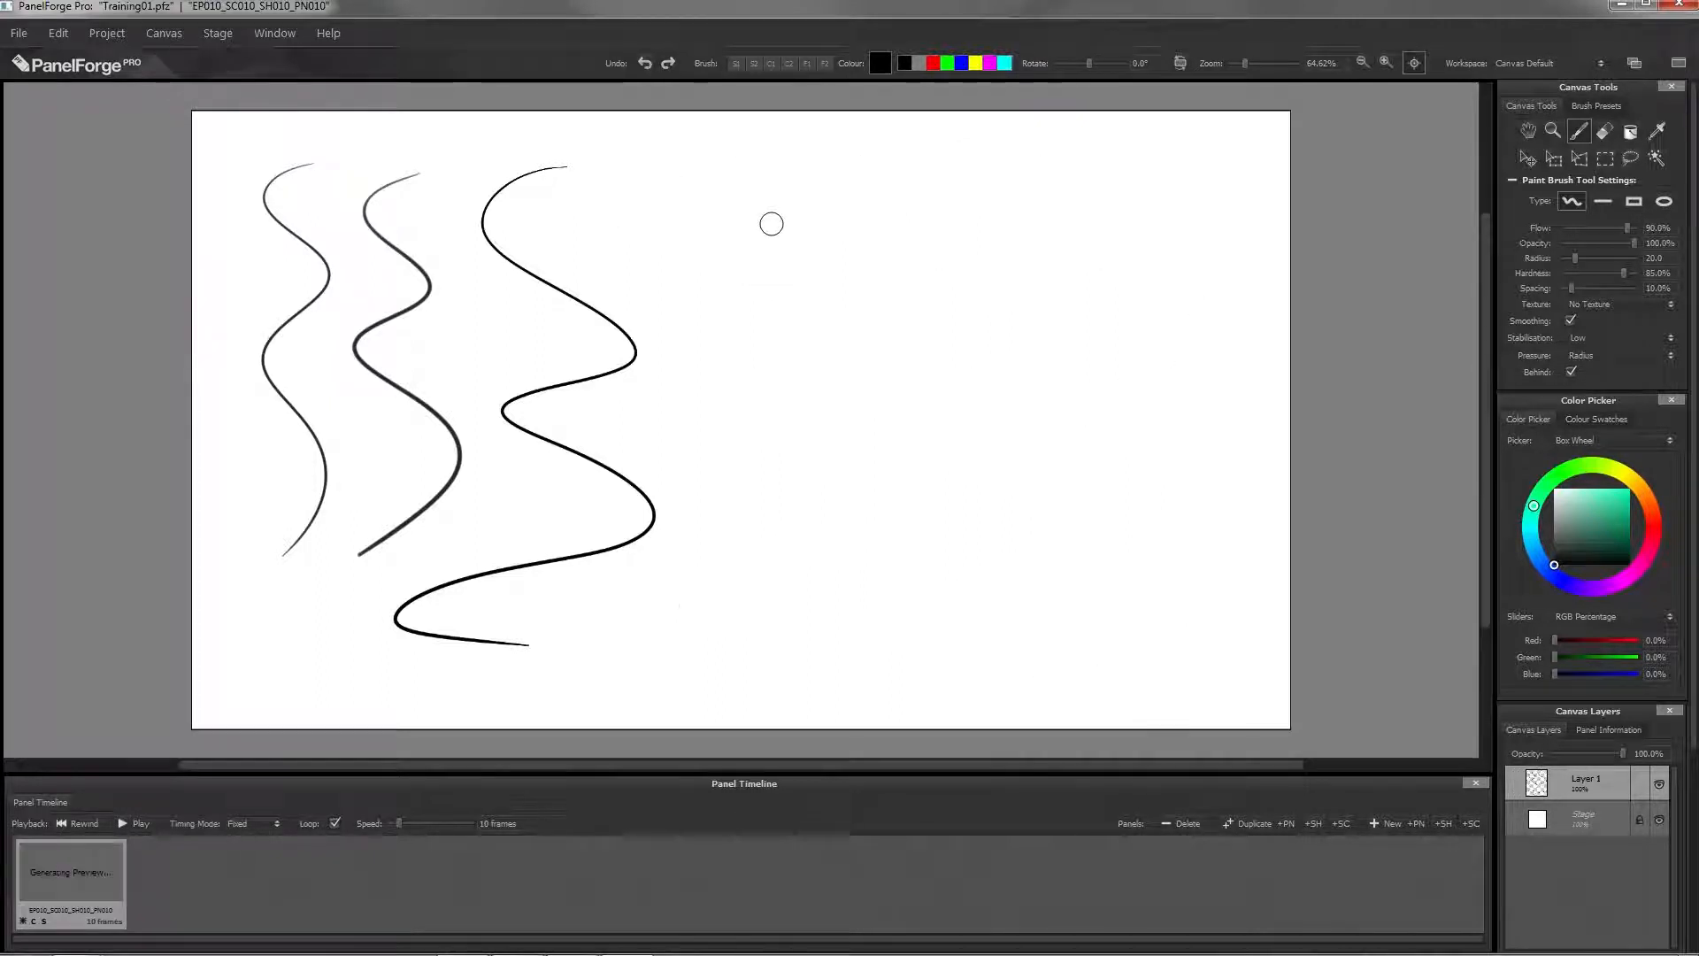
pyautogui.hotkey('ctrl', 'z')
pyautogui.hotkey('ctrl', 'z')
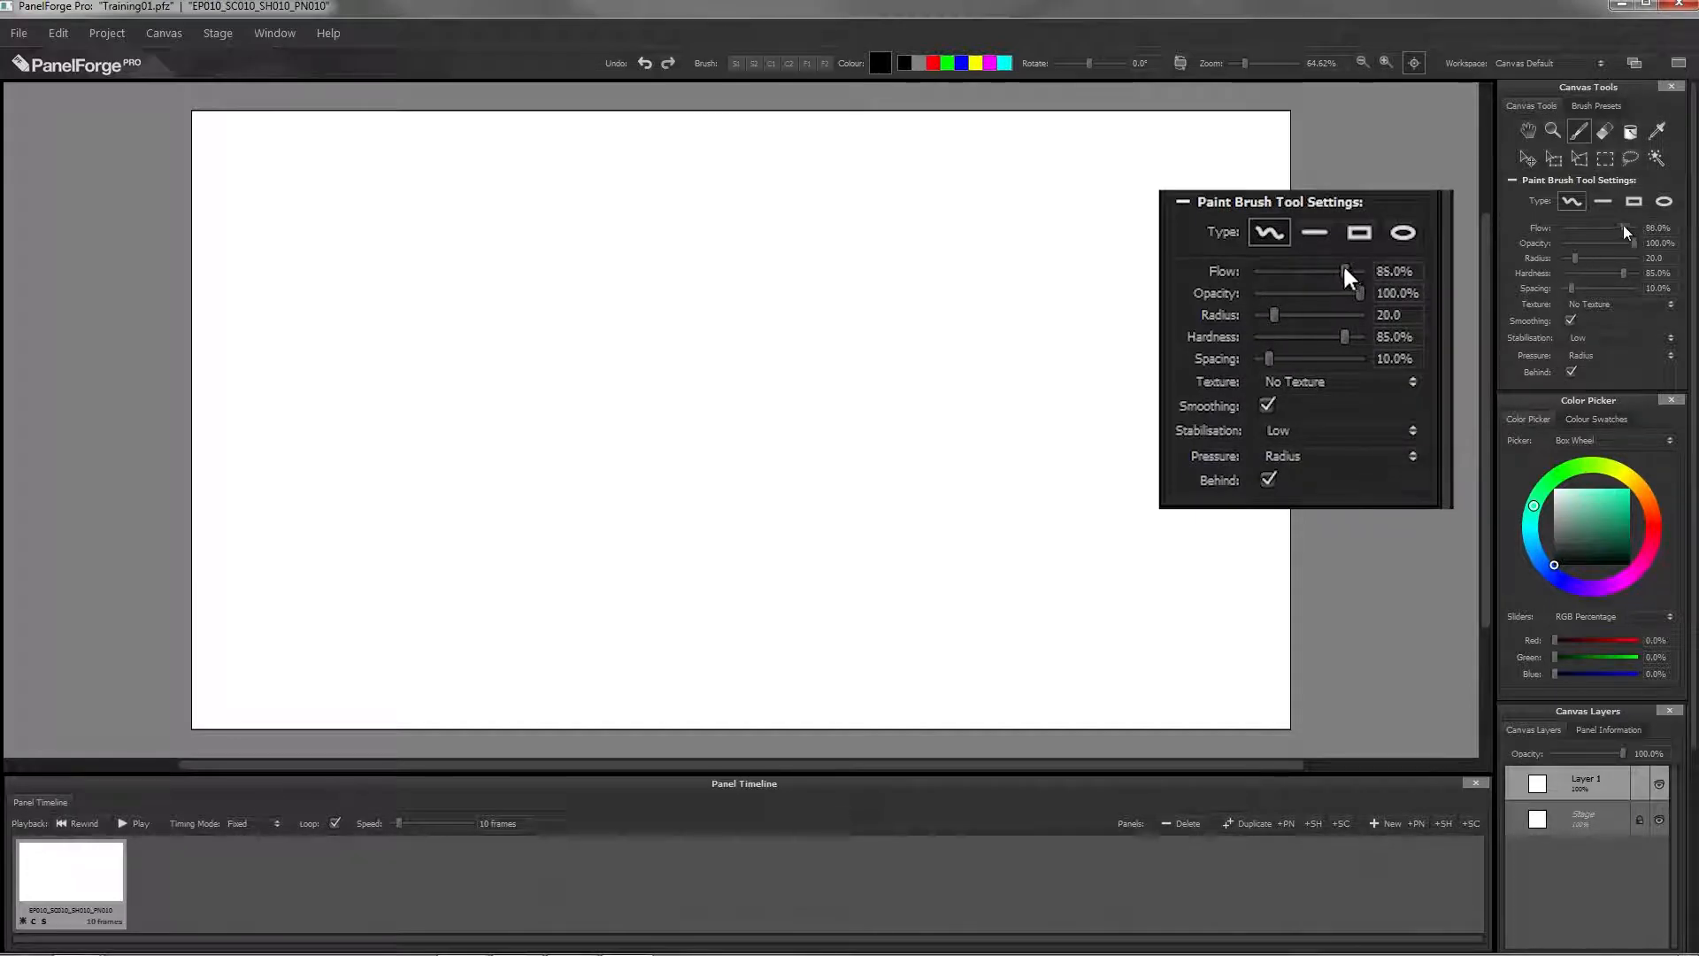
# Step: Set the brush to 67% flow, radius 47, 74% hardness and 37% spacing, and paint a large zigzag stroke across the canvas
pyautogui.moveTo(1615, 228)
pyautogui.mouseDown()
pyautogui.moveTo(1584, 260)
pyautogui.moveTo(1617, 278)
pyautogui.moveTo(1574, 292)
pyautogui.moveTo(1593, 294)
pyautogui.mouseUp()
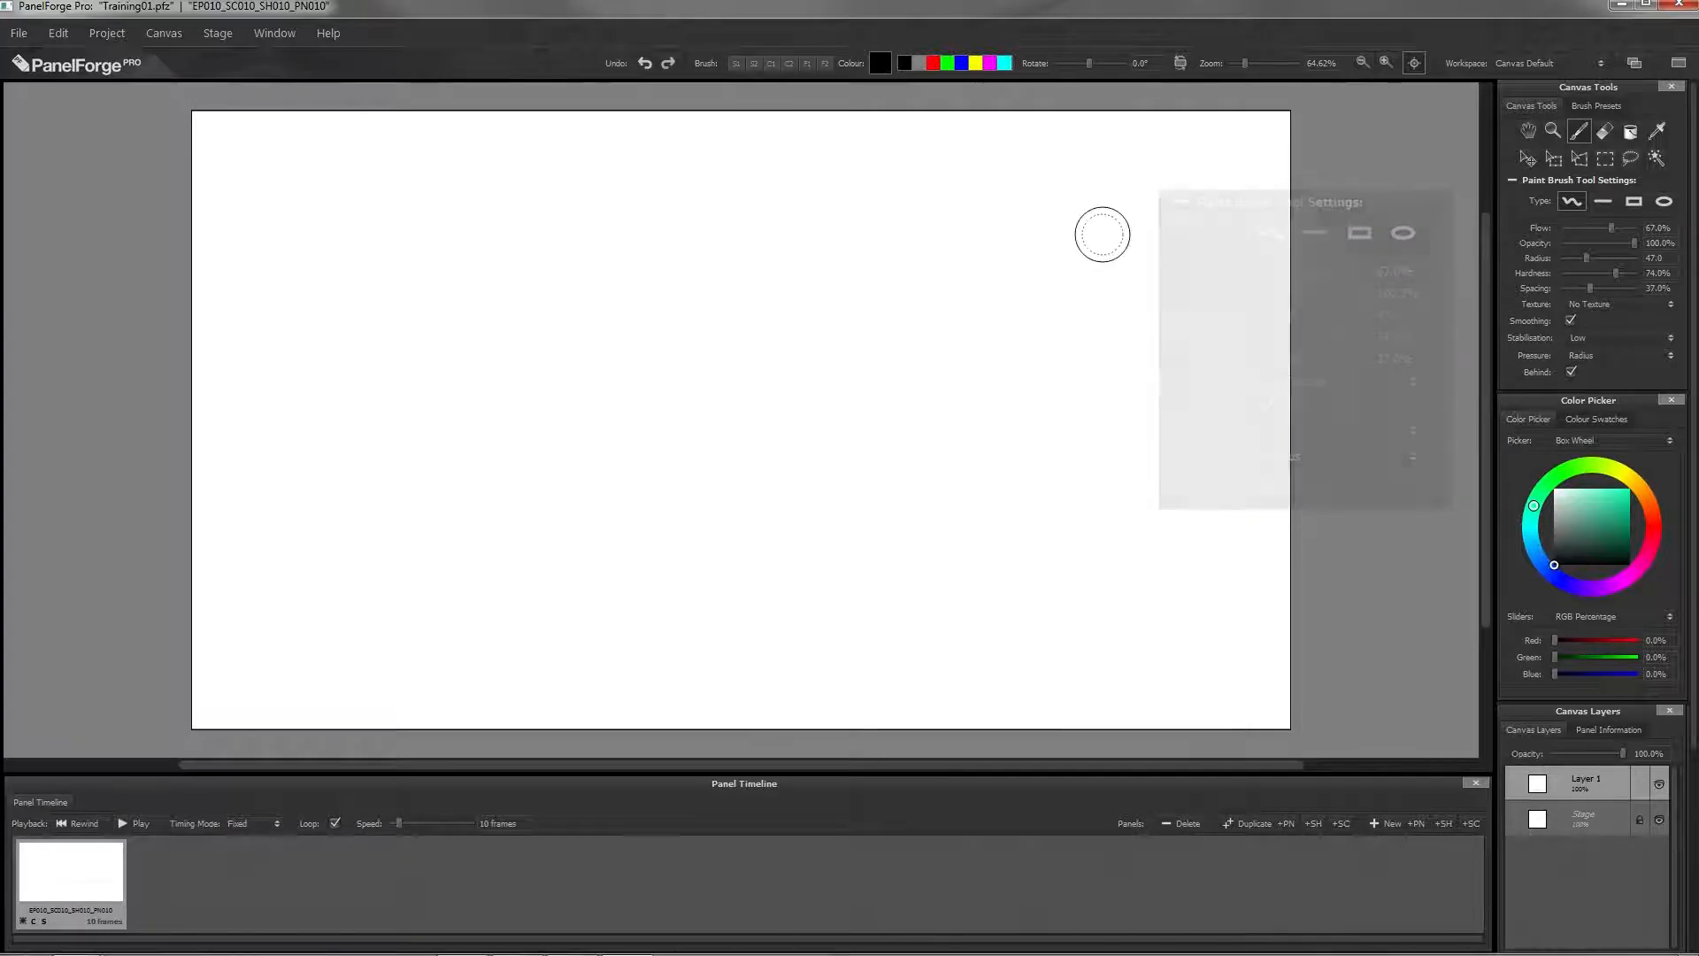
pyautogui.moveTo(1143, 247)
pyautogui.mouseDown()
pyautogui.moveTo(709, 159)
pyautogui.moveTo(982, 346)
pyautogui.moveTo(763, 393)
pyautogui.moveTo(720, 554)
pyautogui.moveTo(215, 592)
pyautogui.mouseUp()
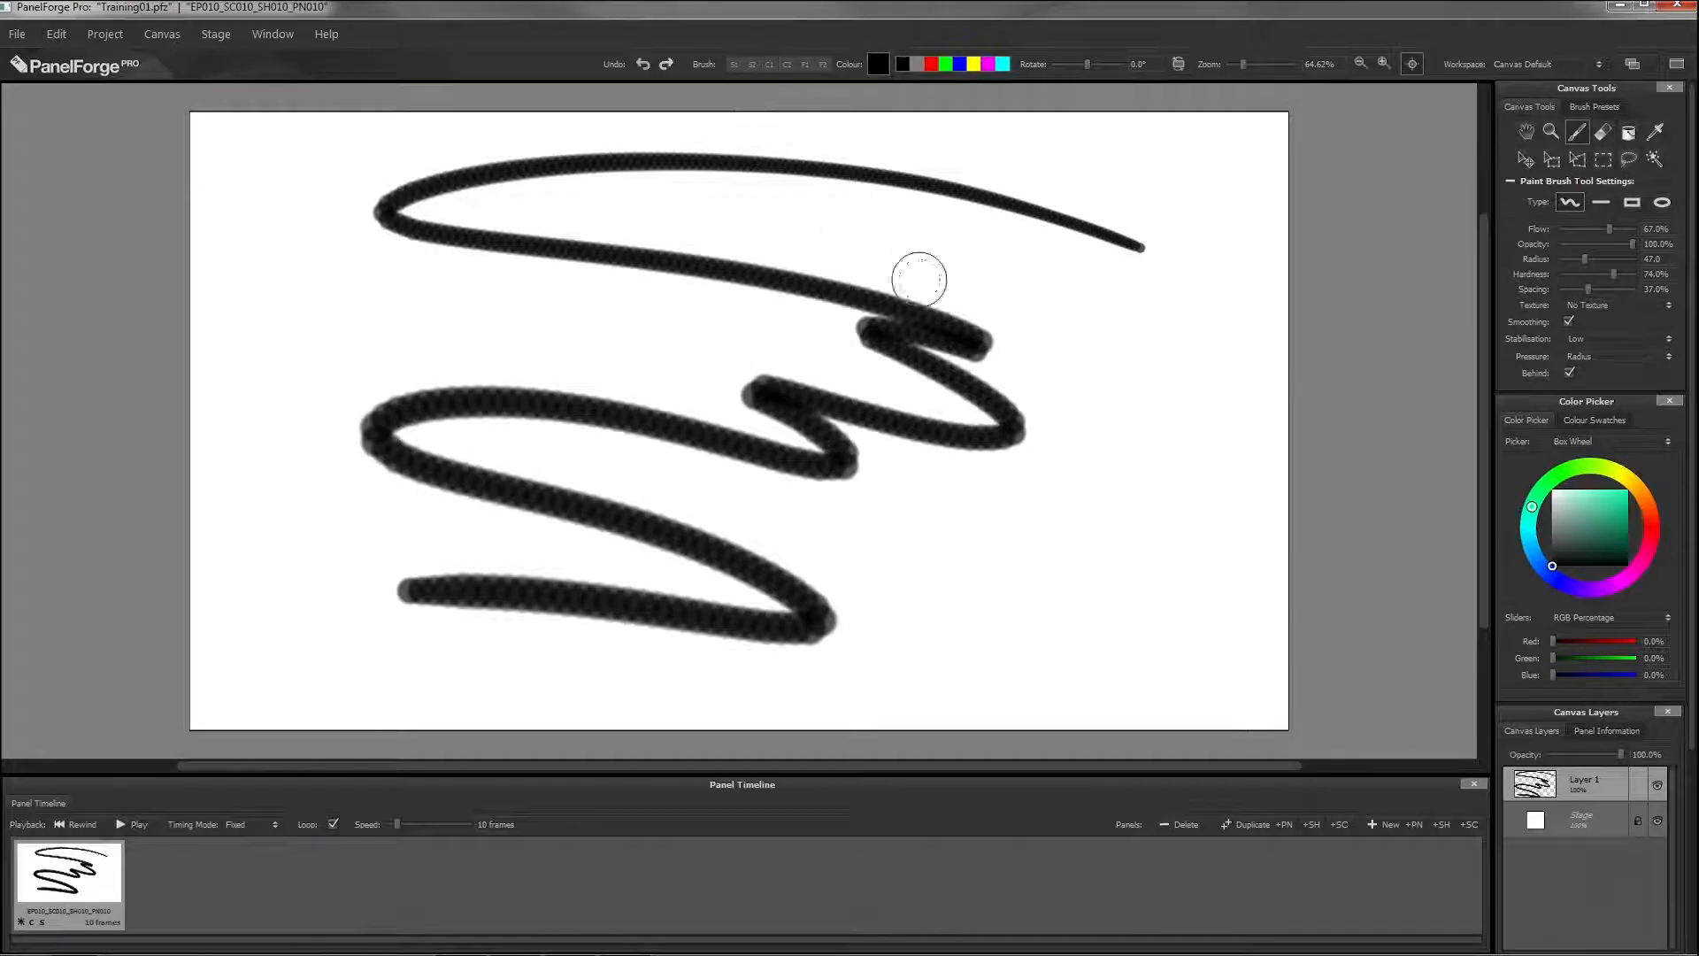
# Step: Save the current brush settings as a new brush preset named Fantastic
pyautogui.click(1593, 107)
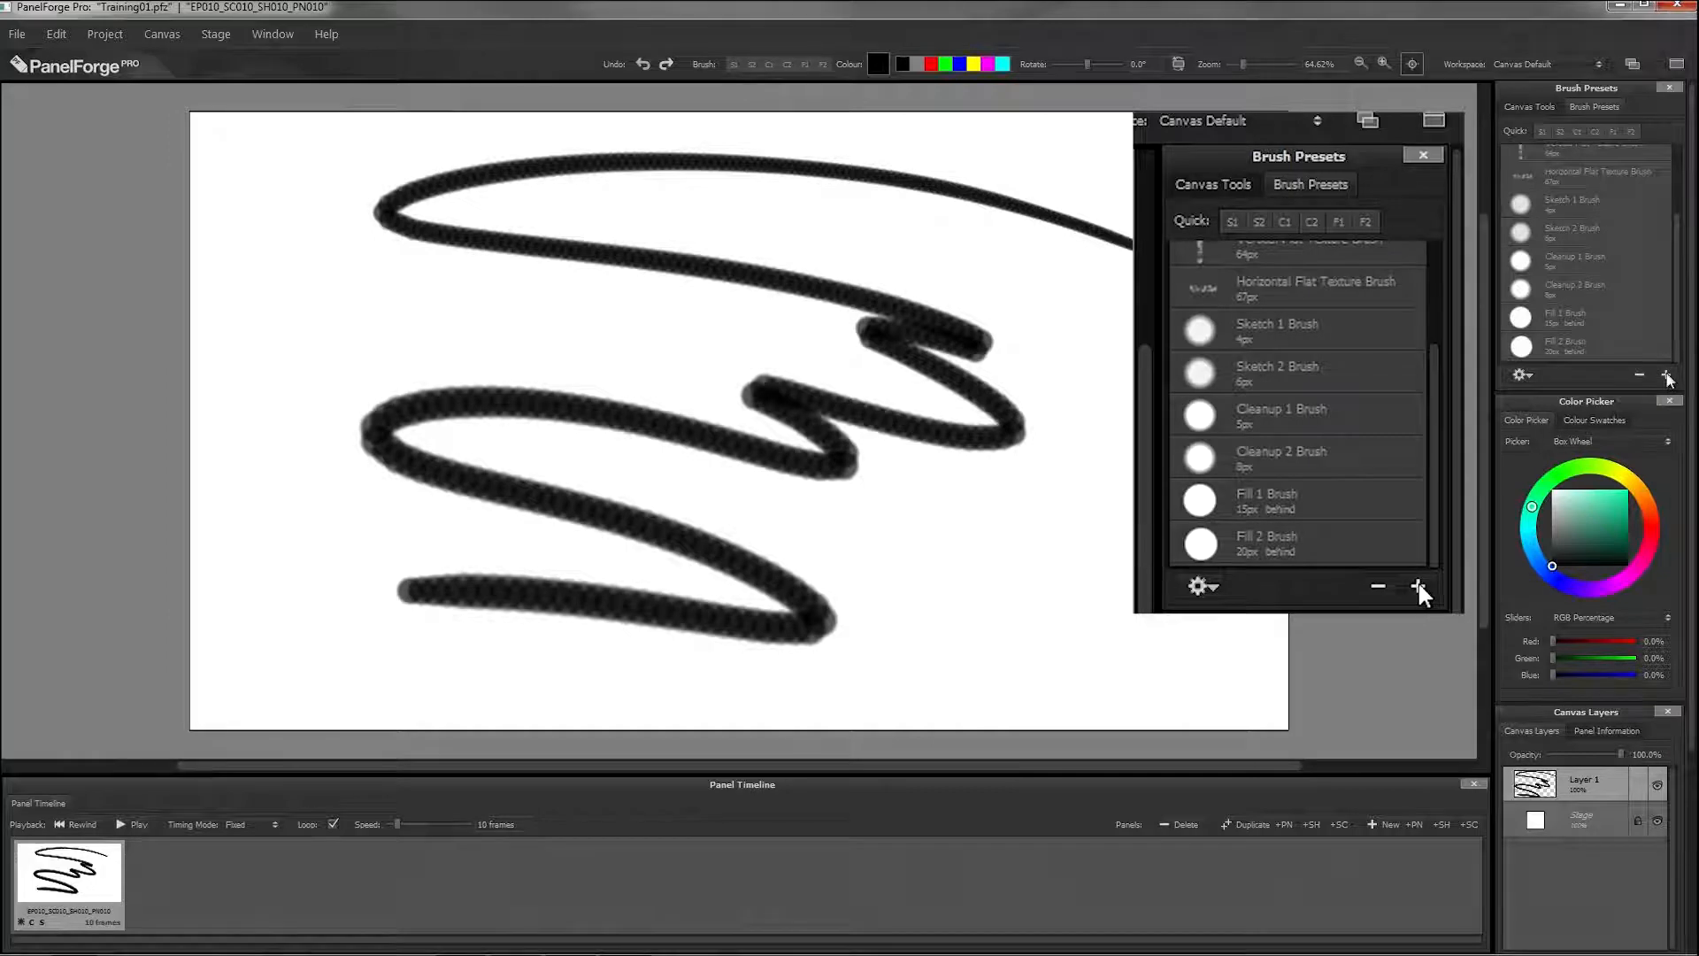
pyautogui.click(1666, 375)
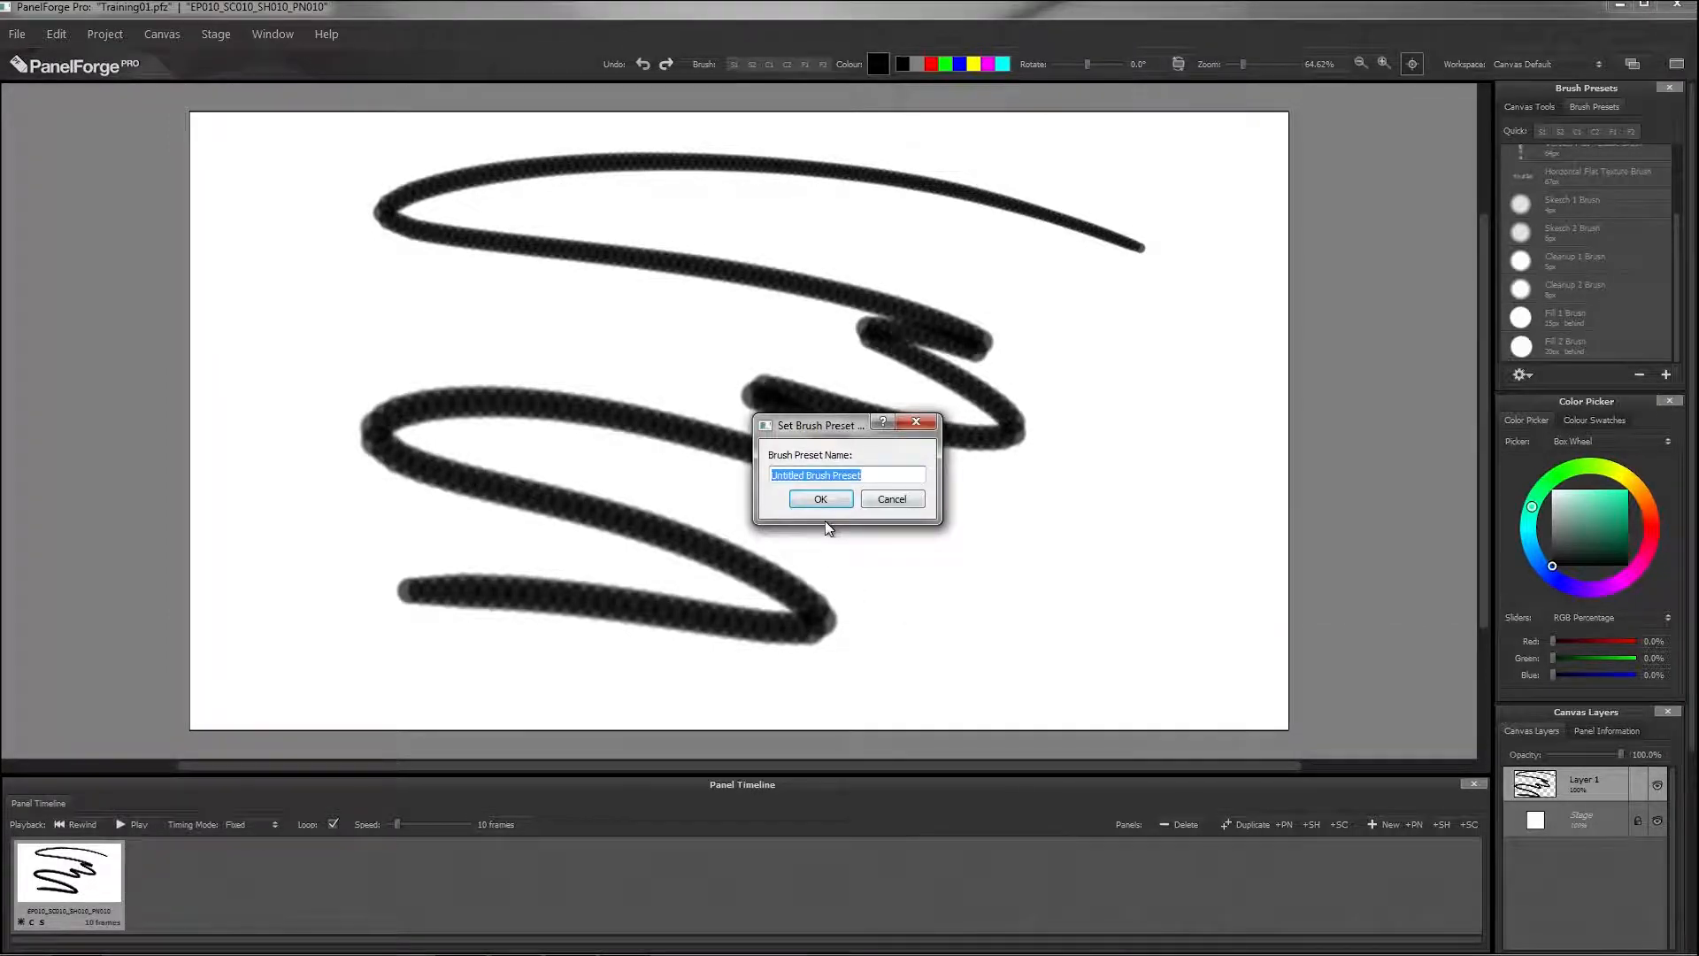
pyautogui.write('Fa')
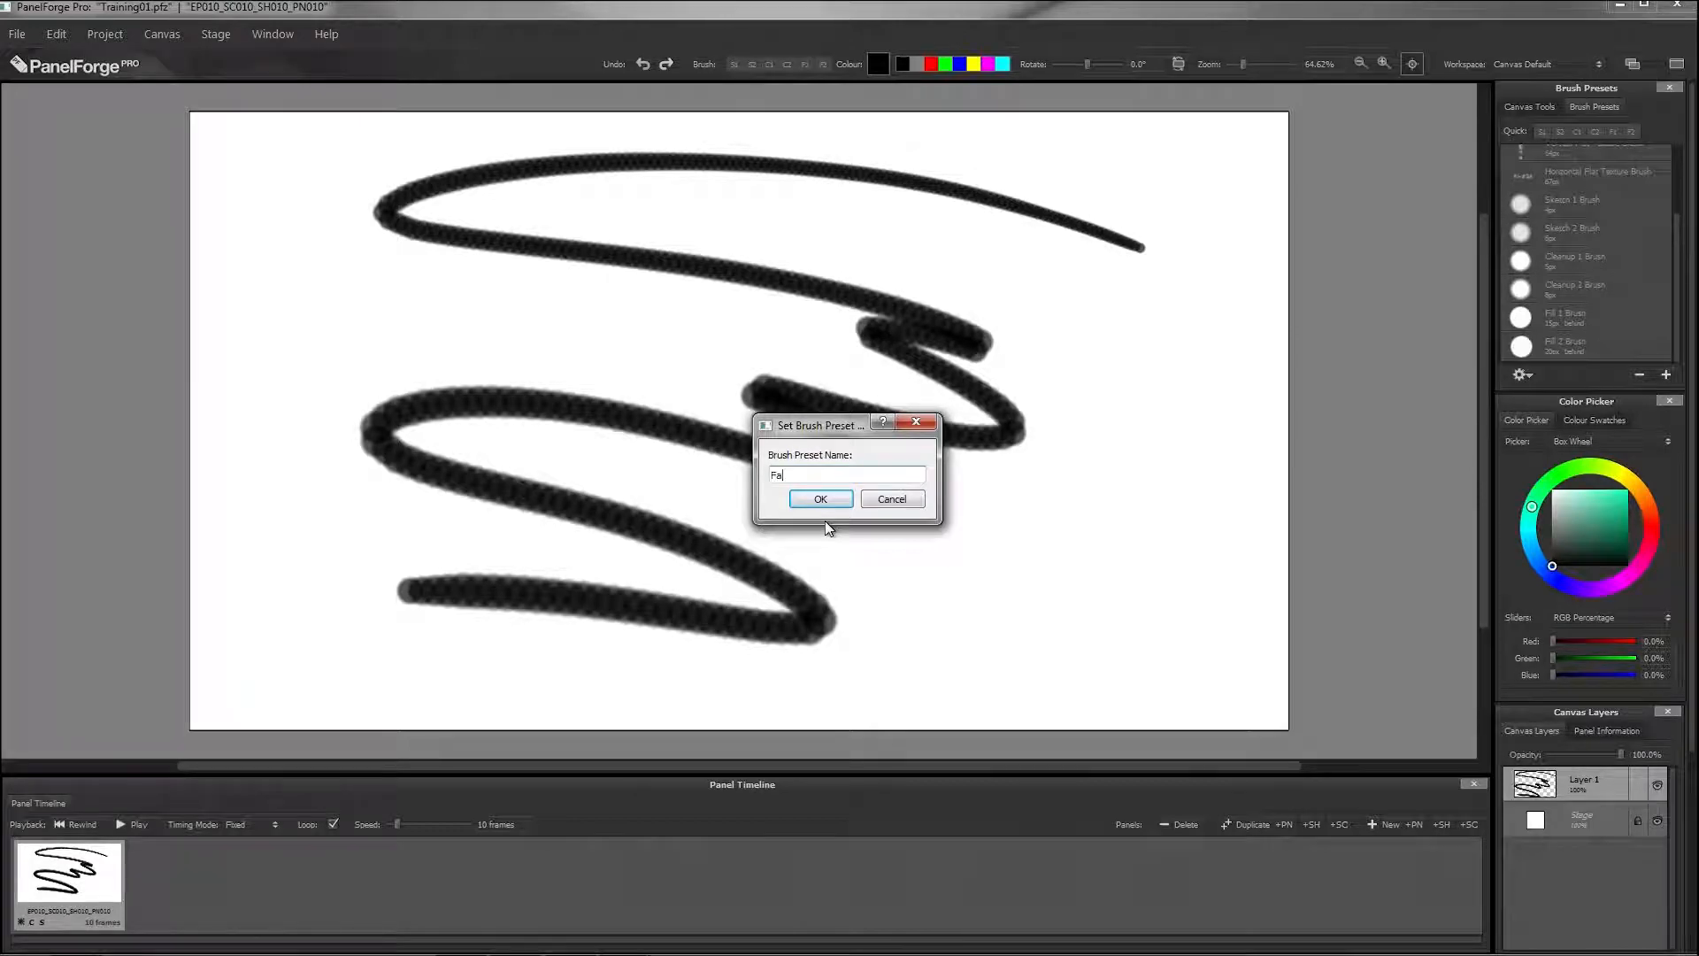
pyautogui.write('ntastic')
pyautogui.click(823, 500)
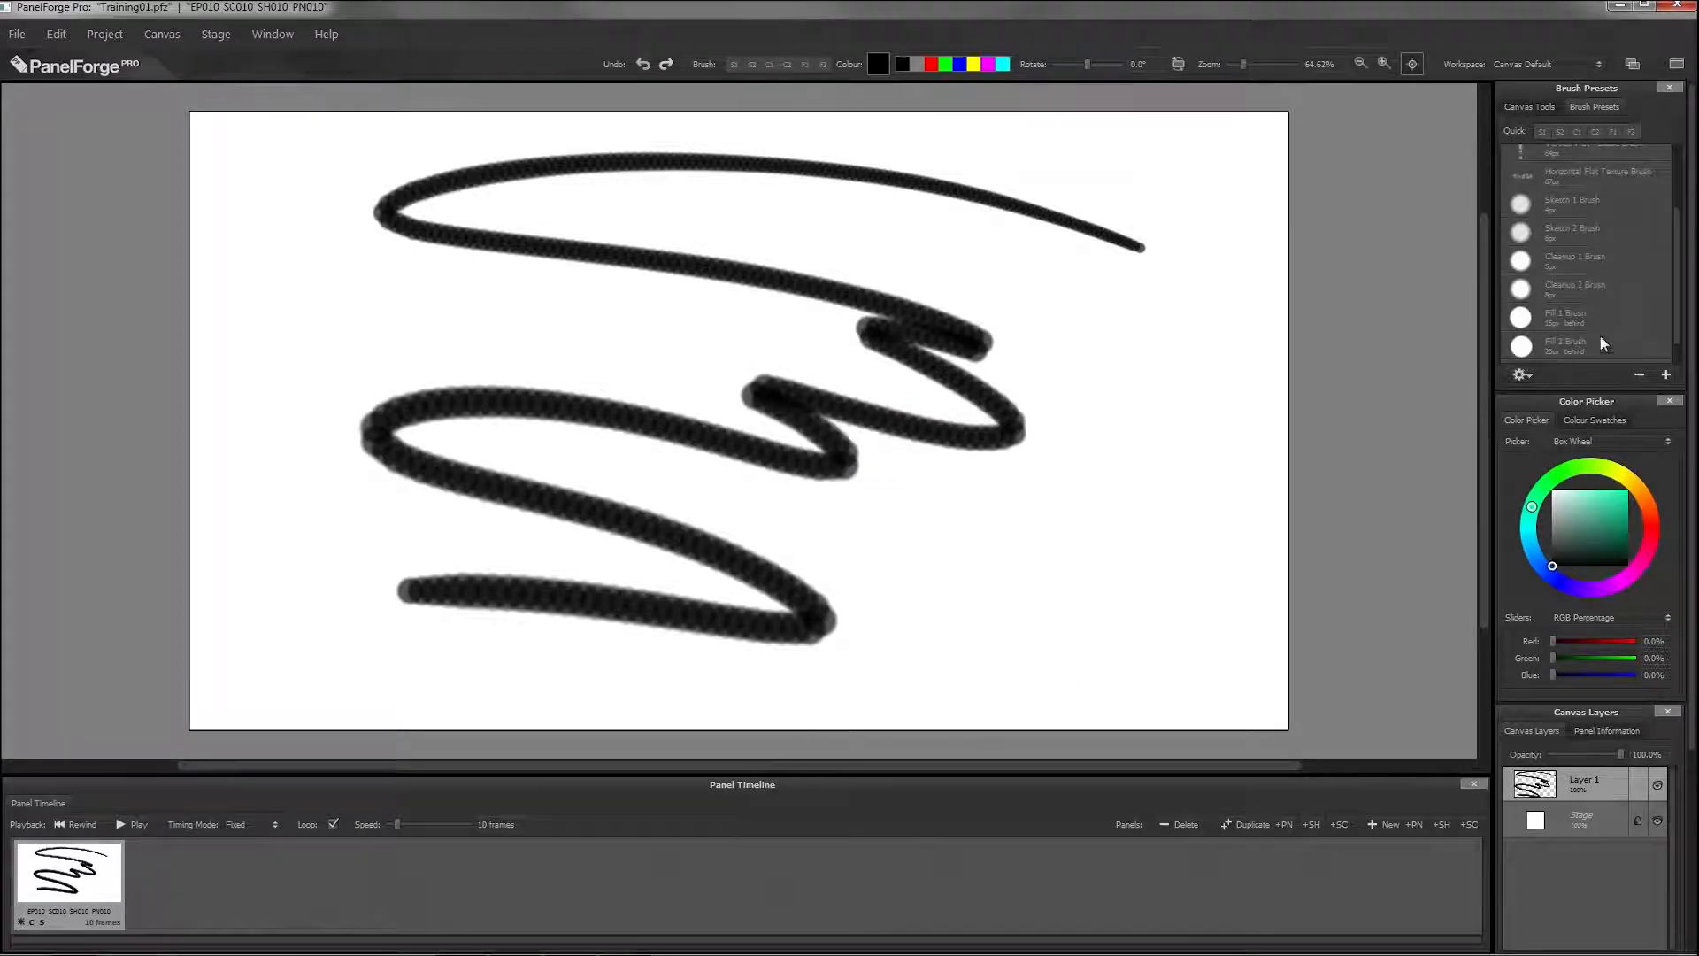
pyautogui.scroll(-1, 1674, 320)
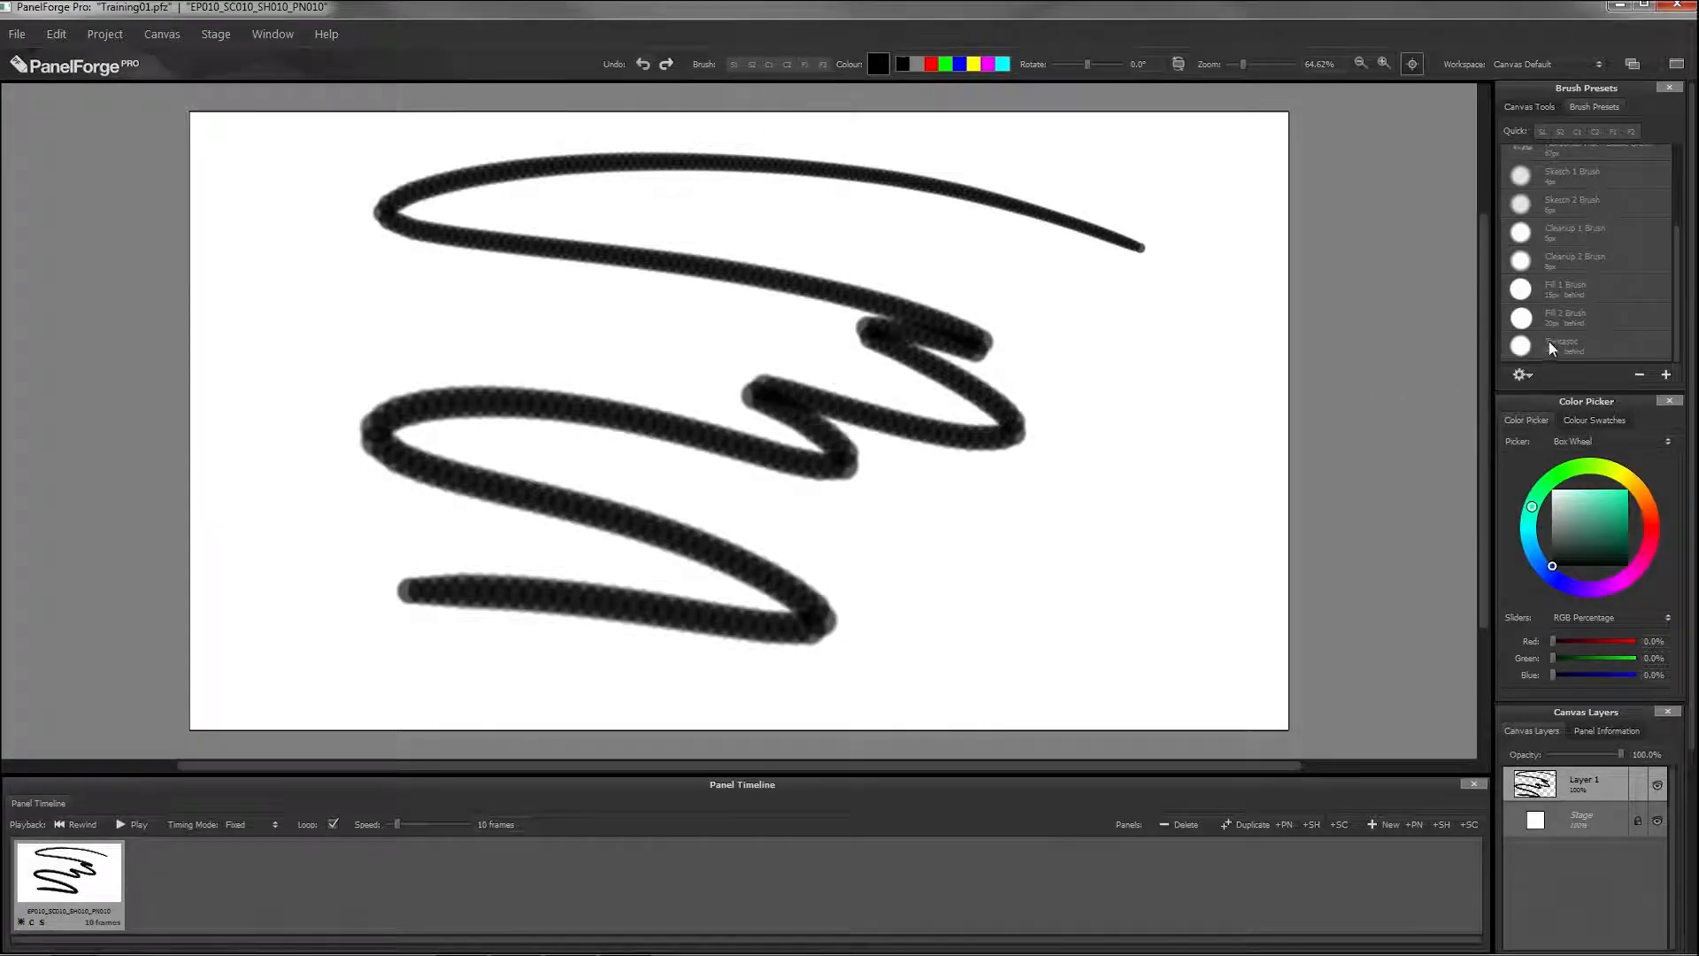
# Step: Assign the Fantastic preset to the first quick brush slot with the abbreviation F
pyautogui.moveTo(1553, 343)
pyautogui.mouseDown()
pyautogui.moveTo(1472, 368)
pyautogui.moveTo(1293, 364)
pyautogui.moveTo(1085, 337)
pyautogui.moveTo(879, 268)
pyautogui.moveTo(762, 157)
pyautogui.moveTo(766, 71)
pyautogui.moveTo(818, 76)
pyautogui.moveTo(784, 175)
pyautogui.moveTo(818, 272)
pyautogui.moveTo(719, 182)
pyautogui.moveTo(751, 183)
pyautogui.moveTo(711, 200)
pyautogui.moveTo(779, 182)
pyautogui.moveTo(804, 96)
pyautogui.moveTo(834, 203)
pyautogui.moveTo(731, 80)
pyautogui.mouseUp()
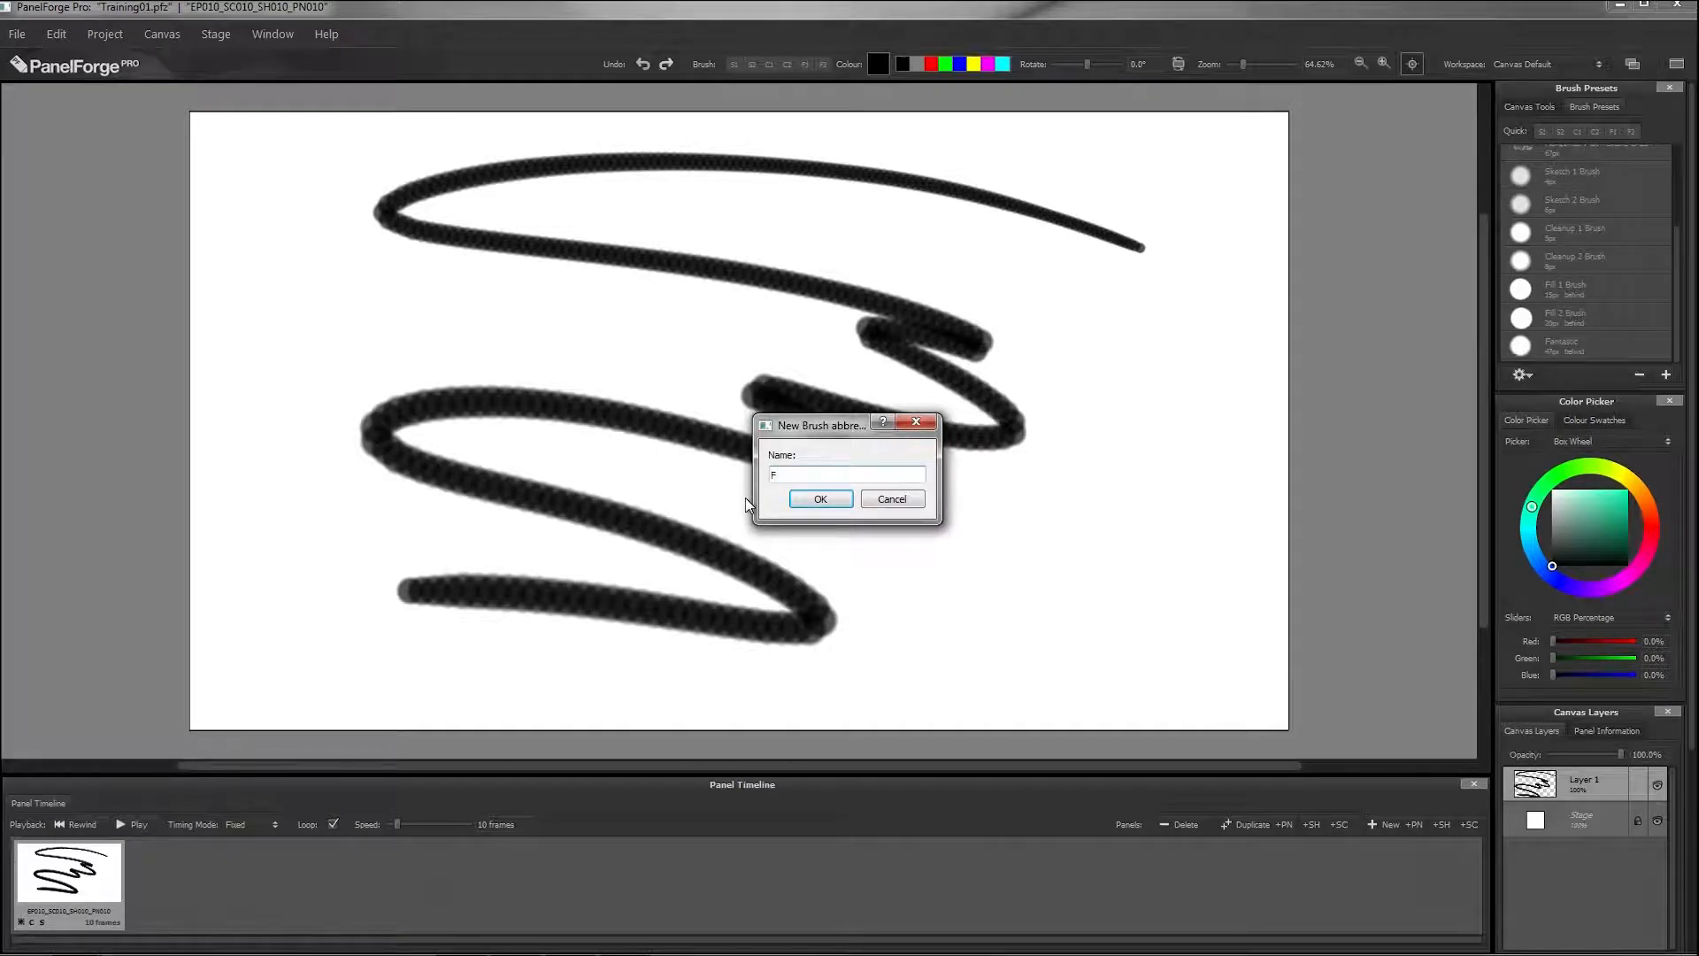
pyautogui.write('F')
pyautogui.click(821, 498)
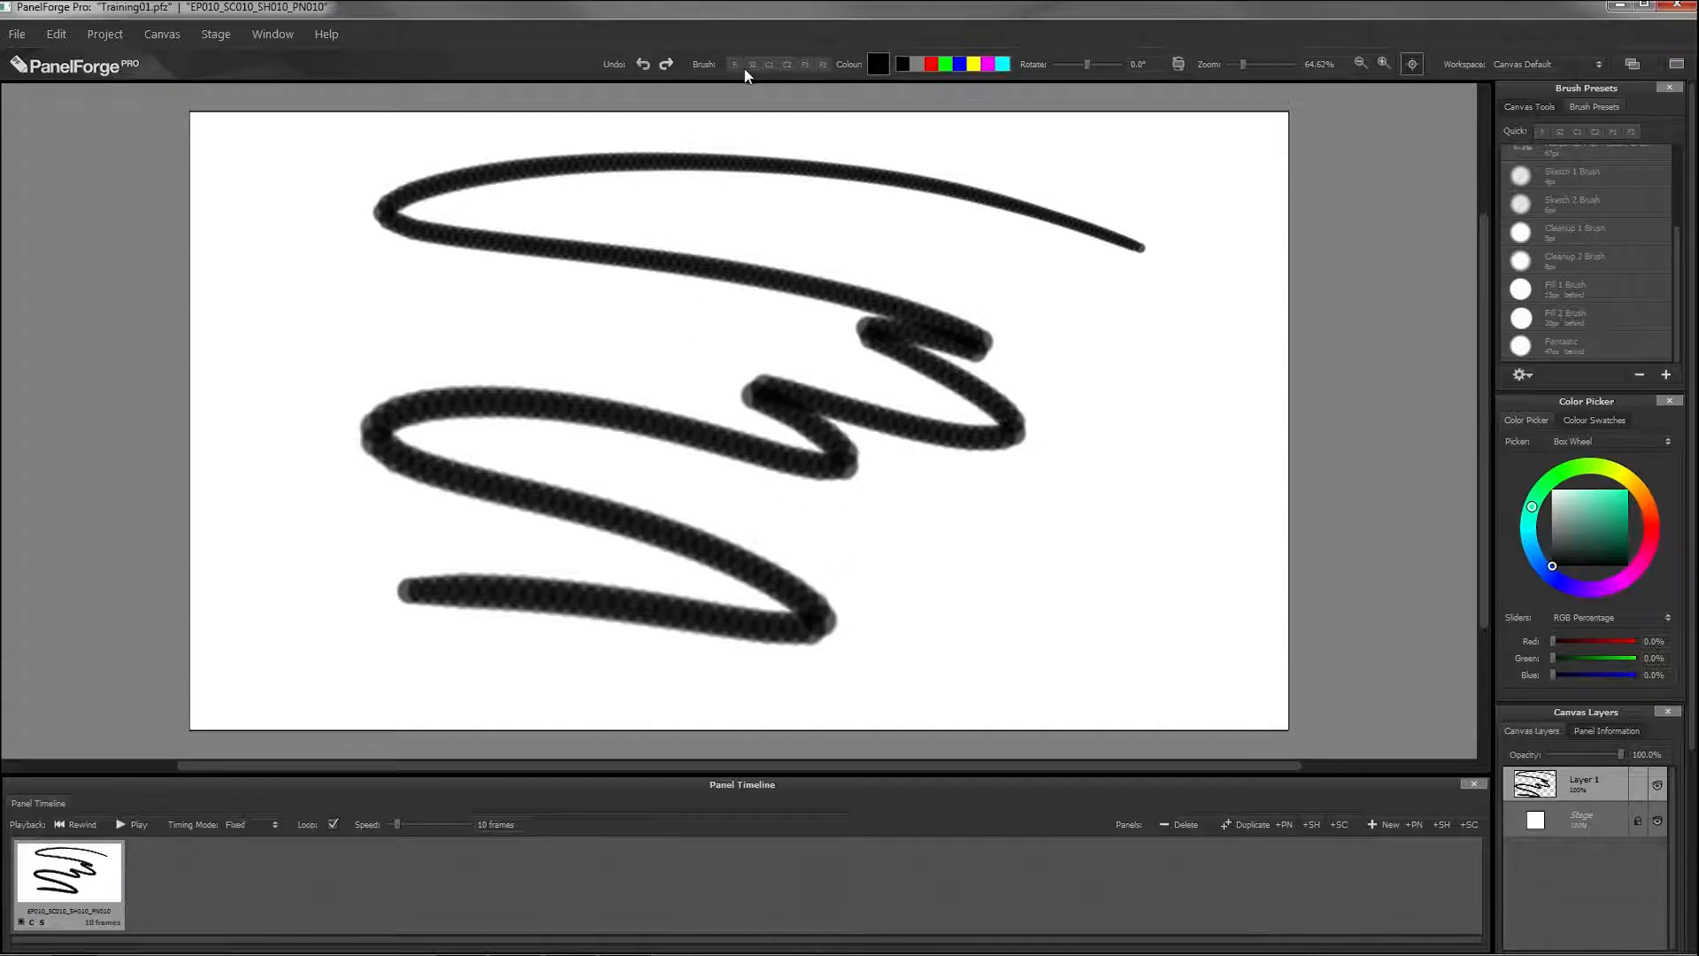
# Step: Paint a test stroke with the F quick brush and another with the S2 quick brush
pyautogui.moveTo(1159, 349)
pyautogui.mouseDown()
pyautogui.moveTo(1092, 417)
pyautogui.moveTo(970, 623)
pyautogui.mouseUp()
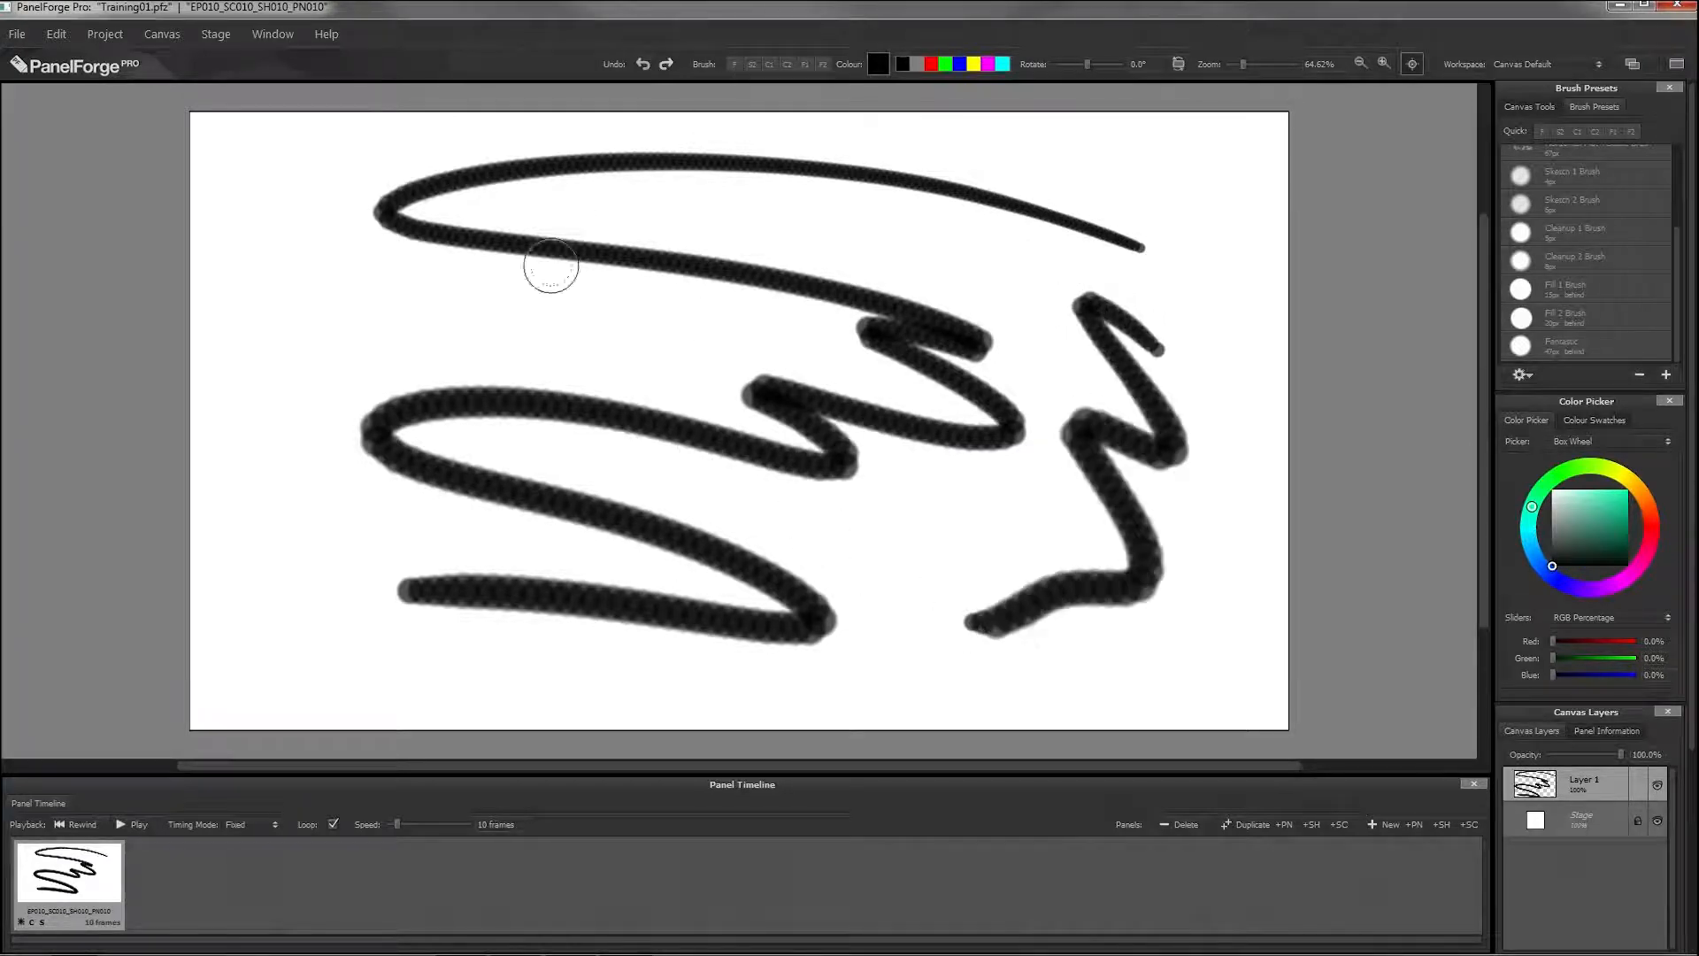
pyautogui.click(753, 65)
pyautogui.moveTo(1026, 270)
pyautogui.mouseDown()
pyautogui.moveTo(826, 210)
pyautogui.moveTo(523, 297)
pyautogui.moveTo(383, 363)
pyautogui.mouseUp()
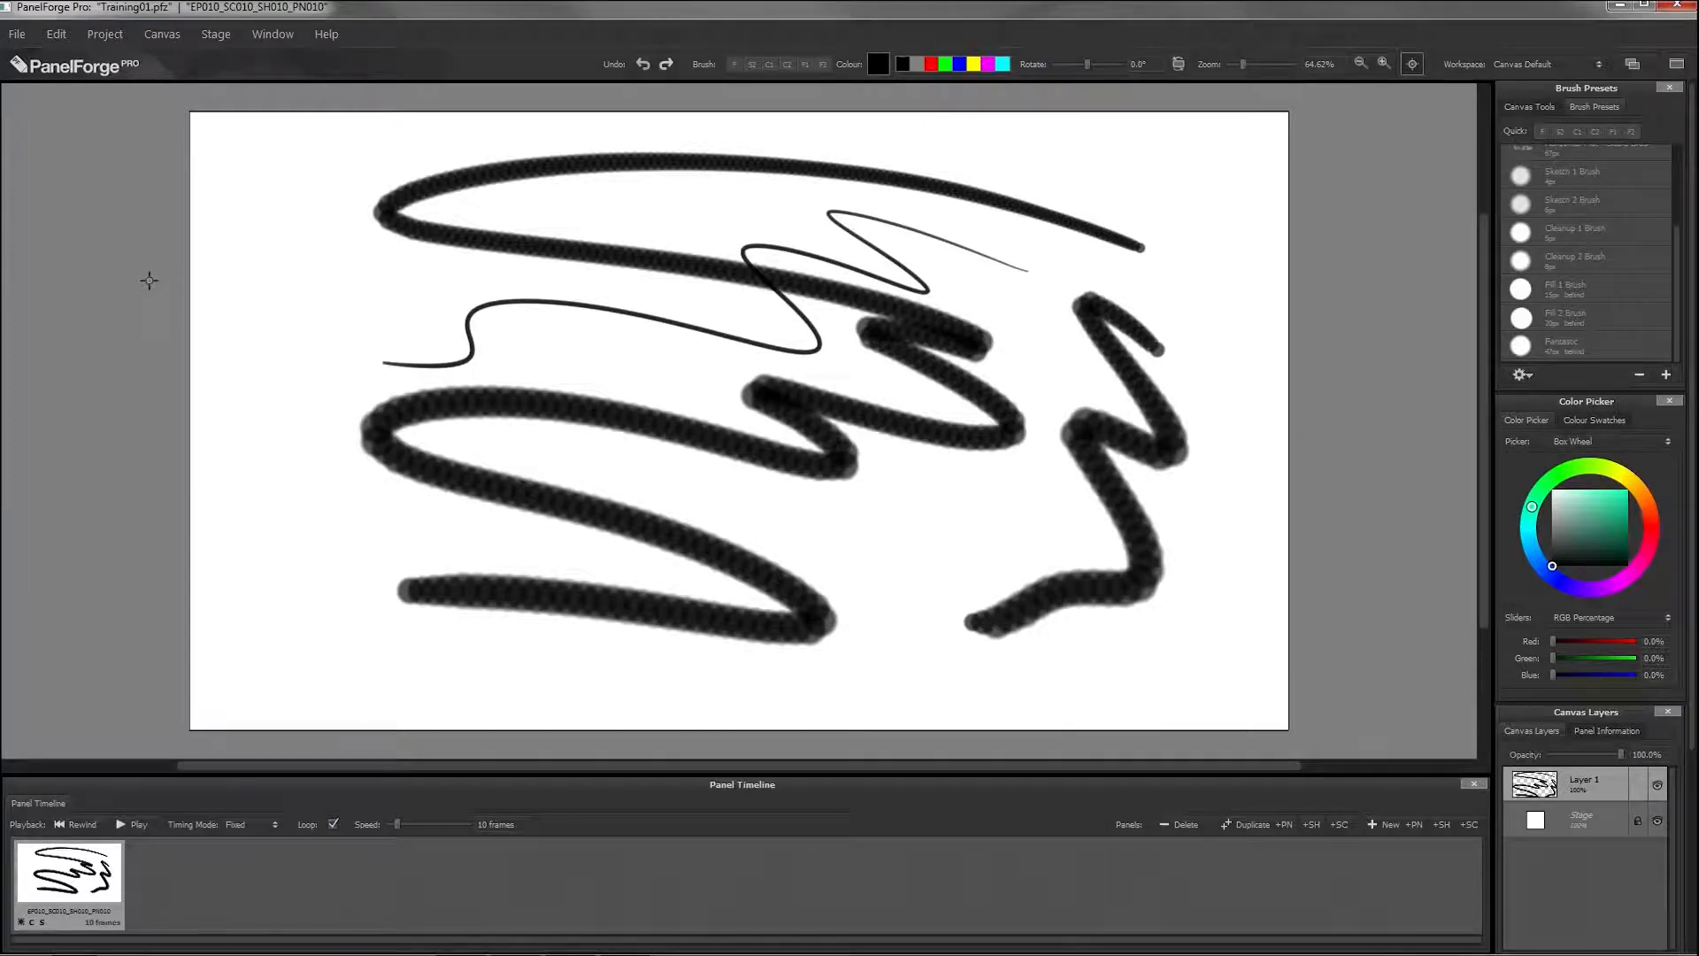
# Step: Undo every brush stroke to leave the canvas blank
pyautogui.hotkey('ctrl', 'z')
pyautogui.hotkey('ctrl', 'z')
pyautogui.hotkey('ctrl', 'z')
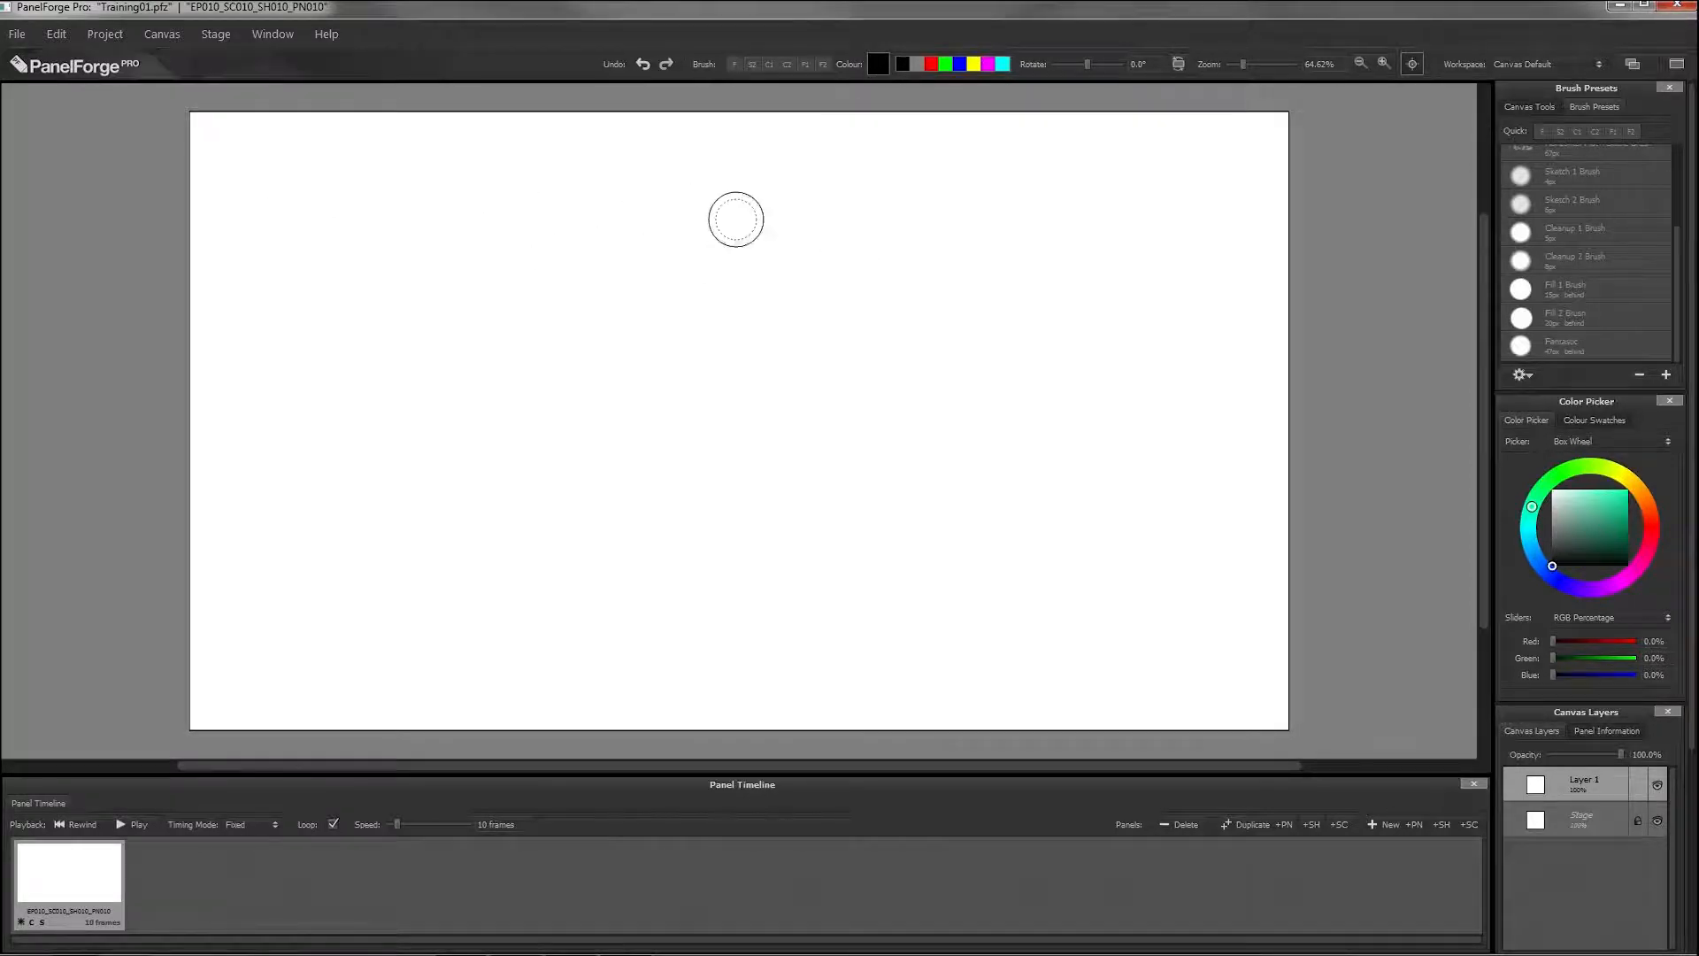
# Step: Paint four separate zigzag strokes with the F brush in the quick colours black, red, green and blue
pyautogui.moveTo(790, 236)
pyautogui.mouseDown()
pyautogui.moveTo(523, 303)
pyautogui.moveTo(320, 314)
pyautogui.mouseUp()
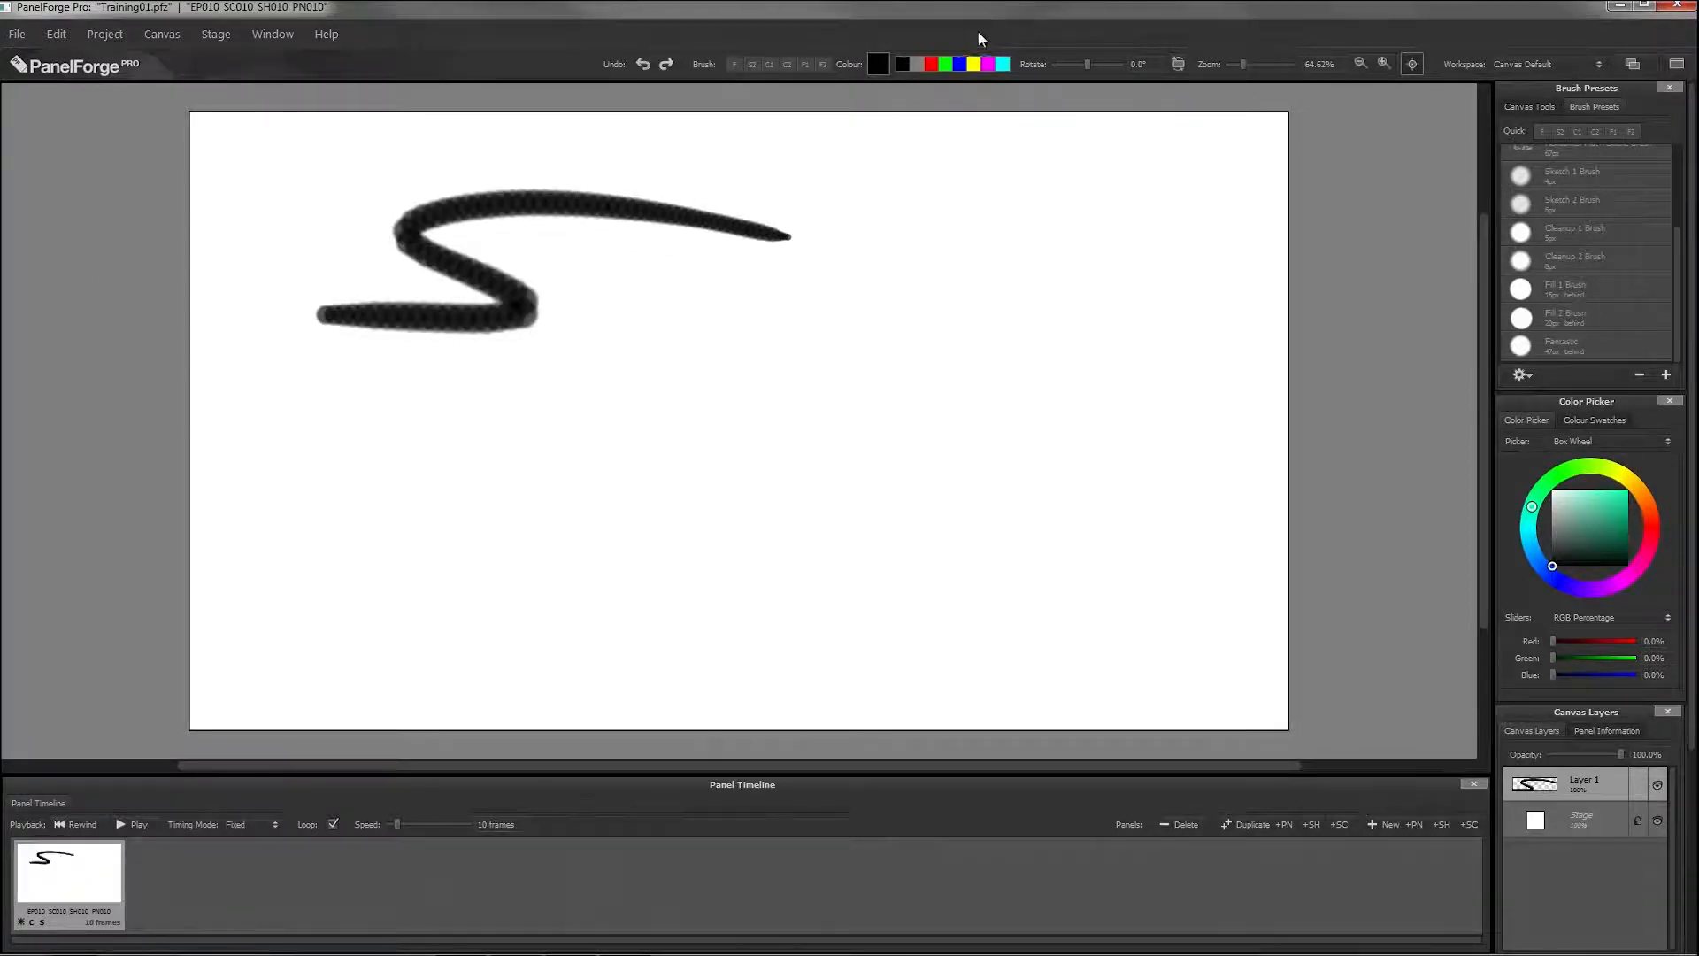
pyautogui.click(930, 64)
pyautogui.moveTo(935, 323); pyautogui.dragTo(381, 437)
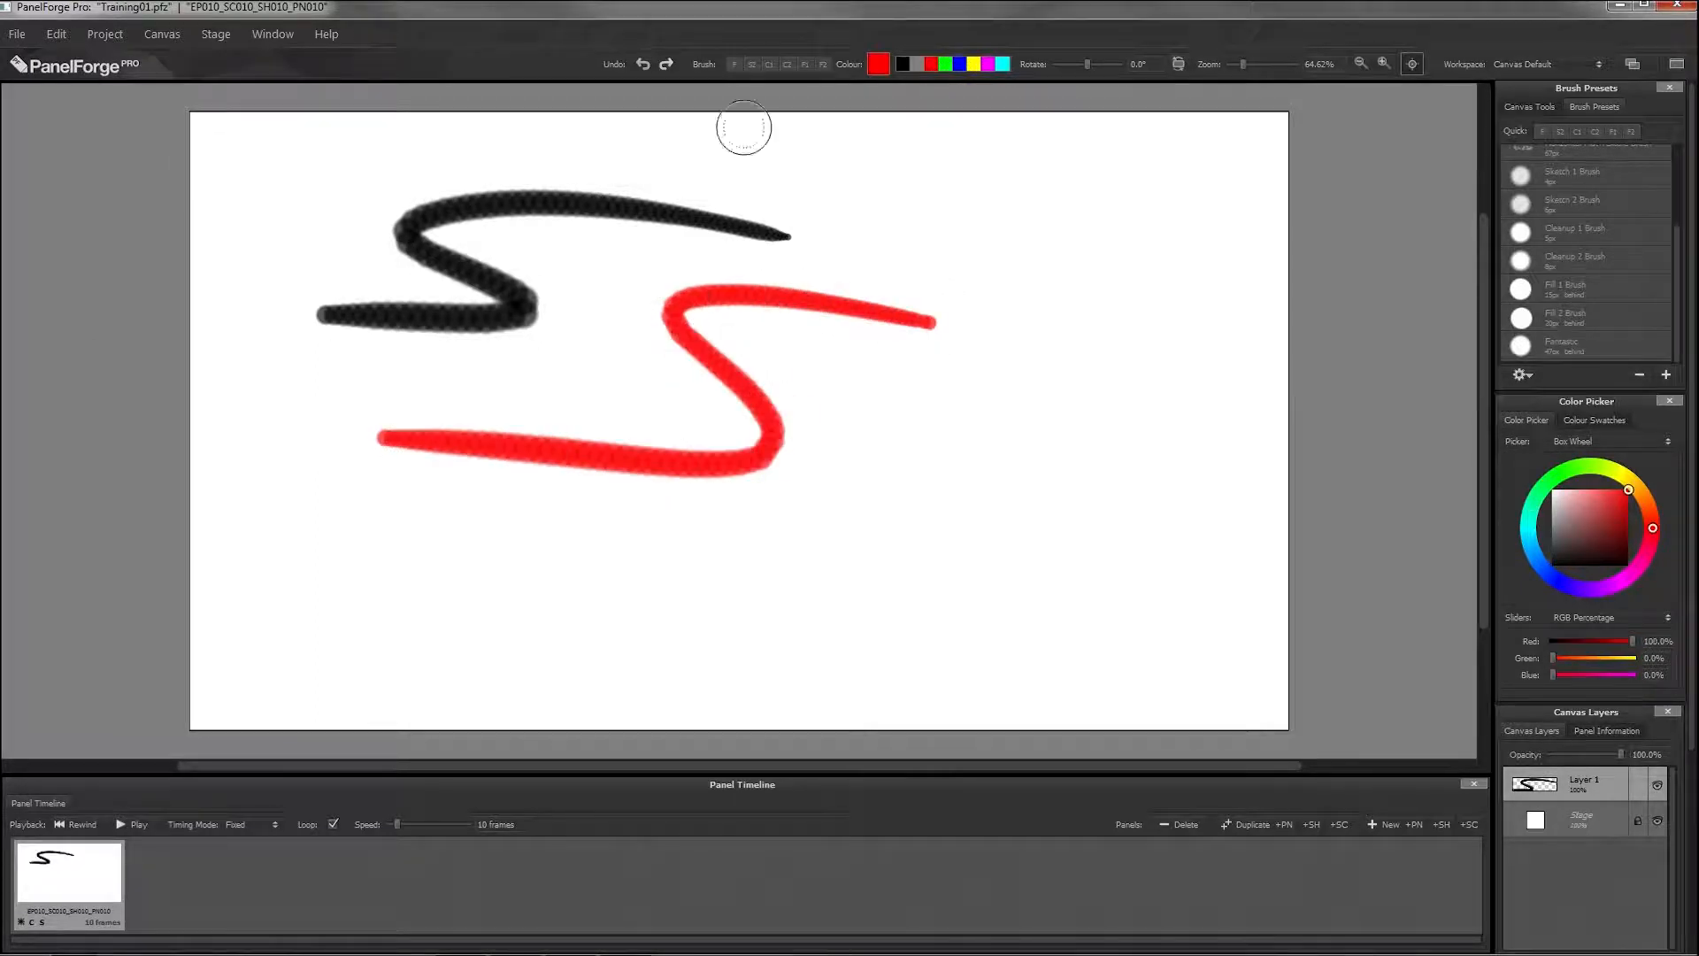
pyautogui.click(945, 63)
pyautogui.moveTo(1144, 334)
pyautogui.mouseDown()
pyautogui.moveTo(1054, 337)
pyautogui.moveTo(931, 449)
pyautogui.mouseUp()
pyautogui.click(959, 63)
pyautogui.moveTo(1137, 216)
pyautogui.mouseDown()
pyautogui.moveTo(1075, 197)
pyautogui.moveTo(952, 245)
pyautogui.mouseUp()
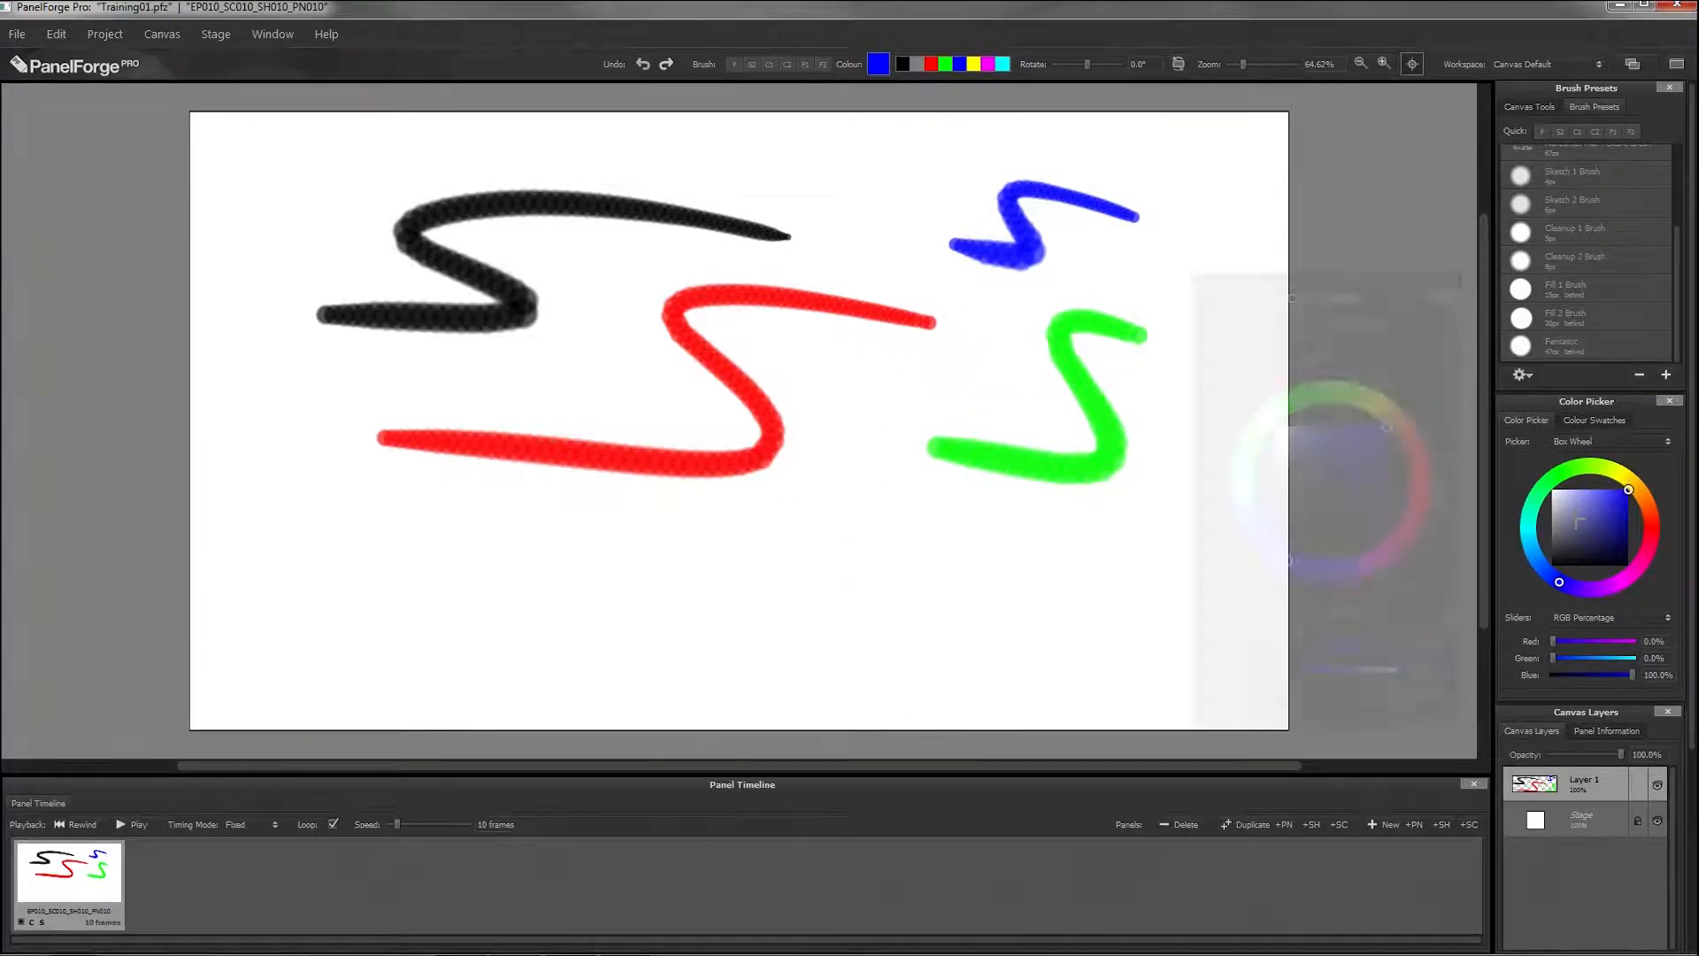
# Step: Mix a light purple of 86.3% red, 32.2% green and 86.3% blue, and paint a zigzag stroke below the red one
pyautogui.moveTo(1558, 575)
pyautogui.mouseDown()
pyautogui.moveTo(1529, 524)
pyautogui.moveTo(1637, 473)
pyautogui.moveTo(1632, 575)
pyautogui.mouseUp()
pyautogui.moveTo(1628, 479); pyautogui.dragTo(1635, 571)
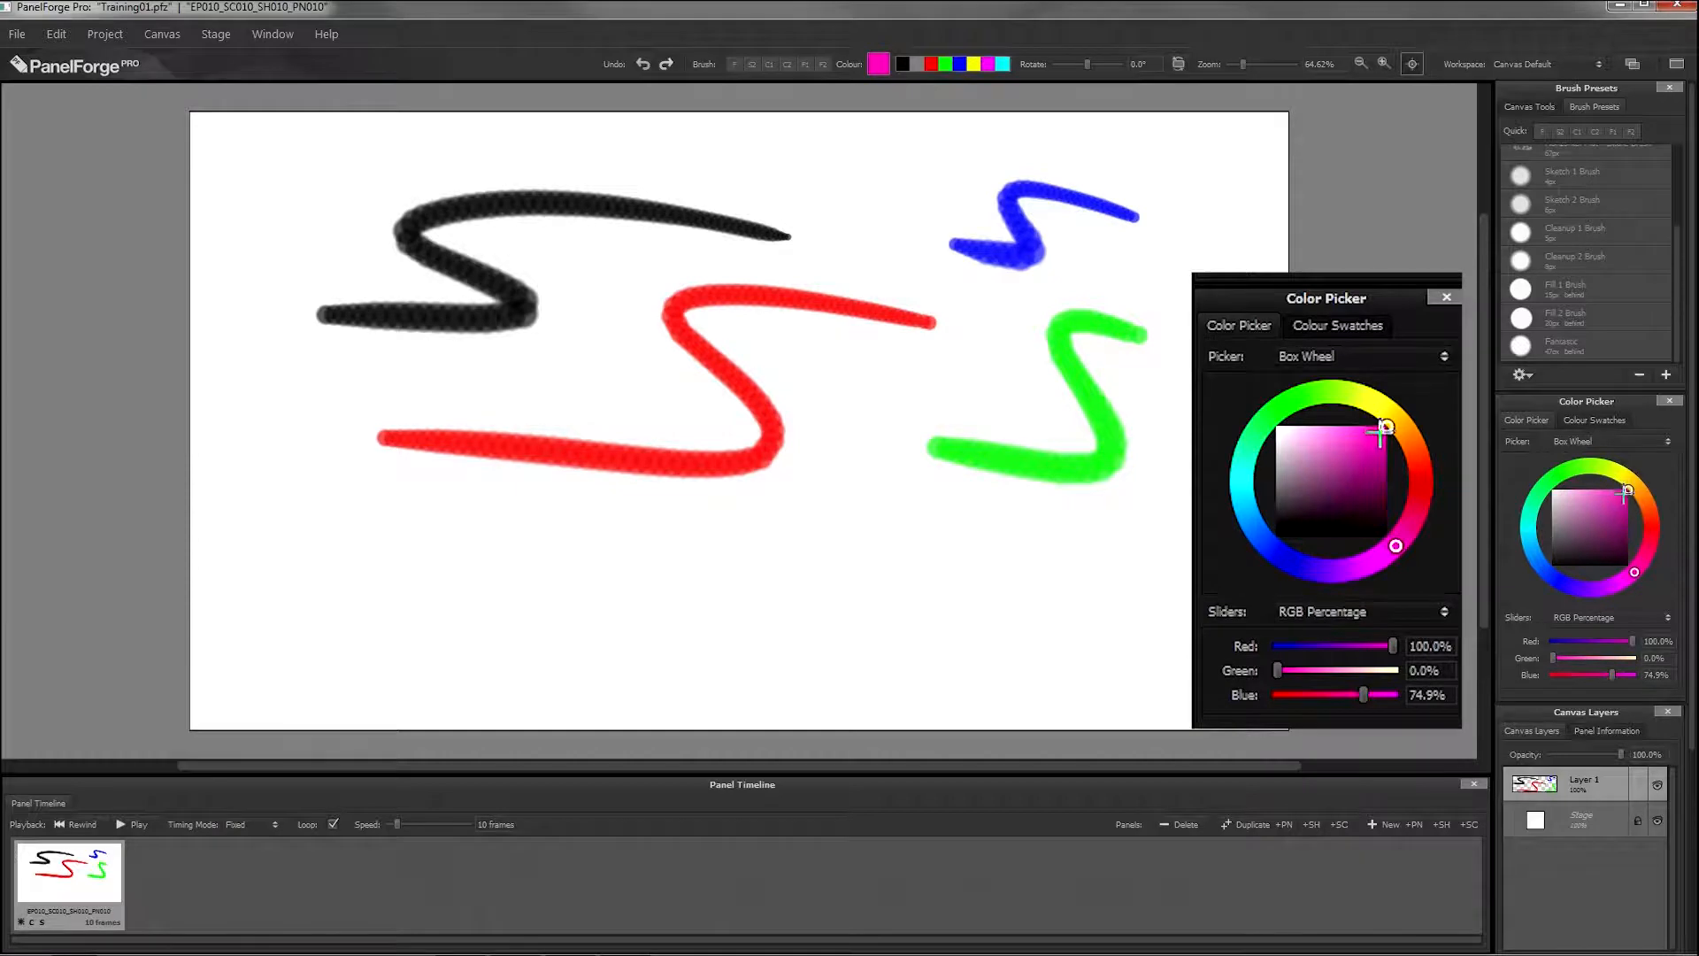
pyautogui.moveTo(1622, 492); pyautogui.dragTo(1600, 499)
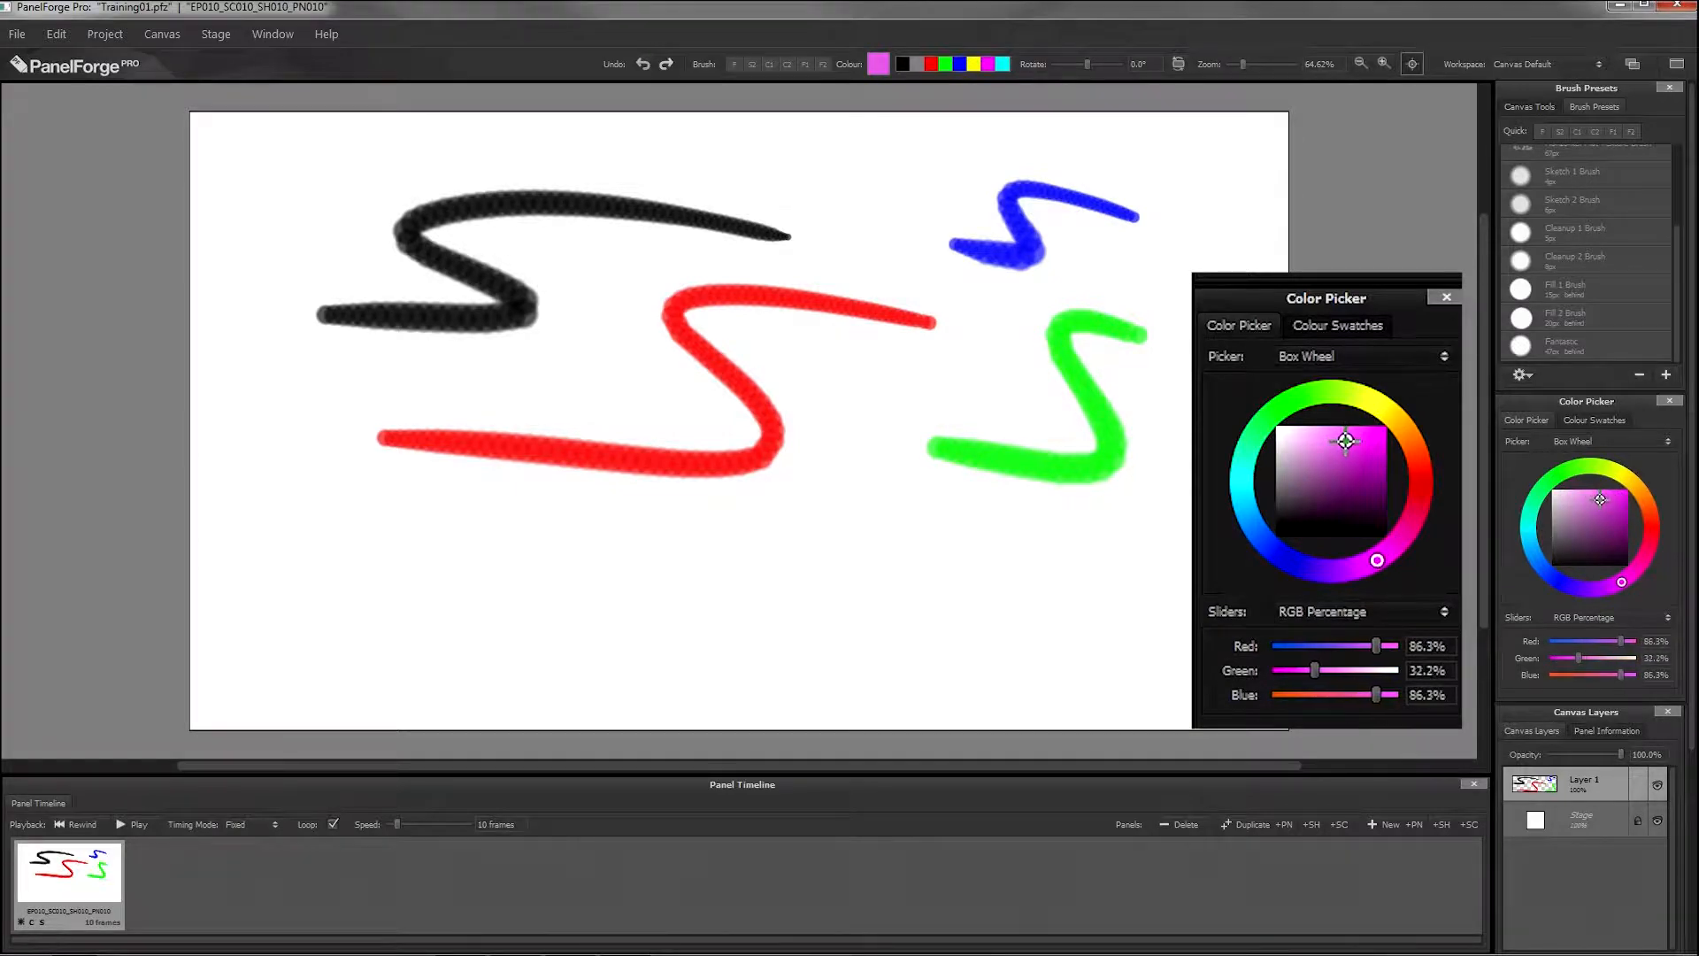
pyautogui.moveTo(971, 556)
pyautogui.mouseDown()
pyautogui.moveTo(641, 637)
pyautogui.moveTo(354, 605)
pyautogui.mouseUp()
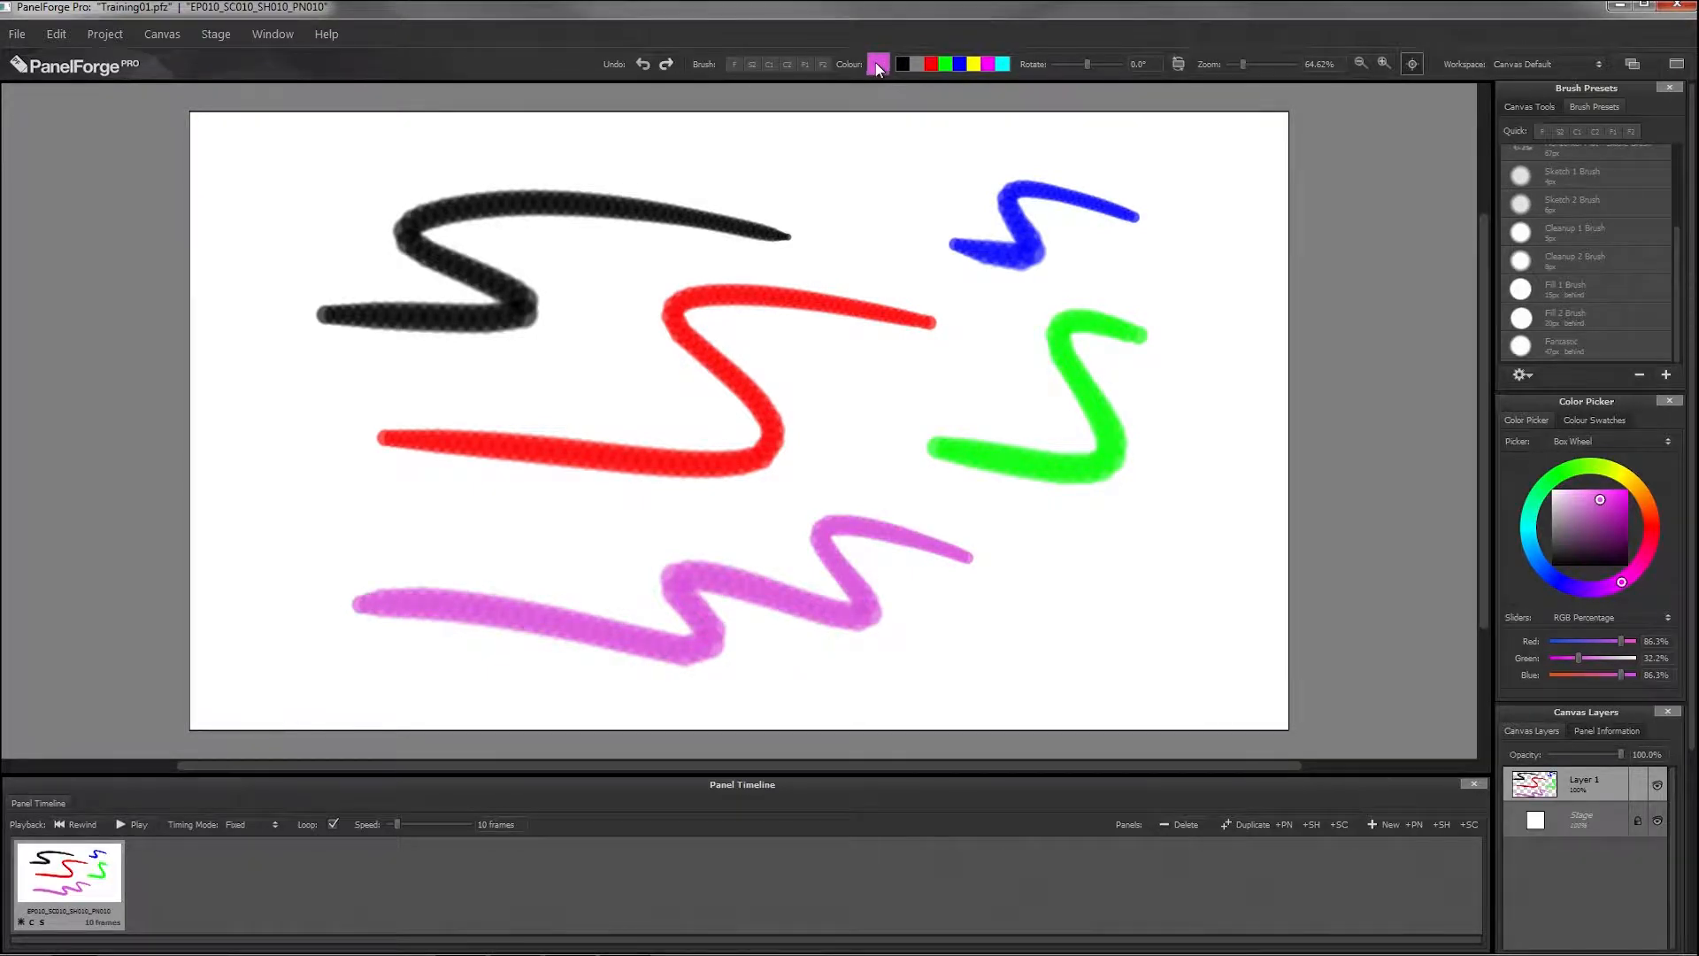
# Step: Store the purple in place of the grey quick colour, and paint short strokes in green and the stored purple near the canvas's upper edge
pyautogui.moveTo(896, 74)
pyautogui.mouseDown()
pyautogui.moveTo(965, 78)
pyautogui.moveTo(929, 78)
pyautogui.mouseUp()
pyautogui.click(947, 65)
pyautogui.moveTo(908, 167); pyautogui.dragTo(671, 161)
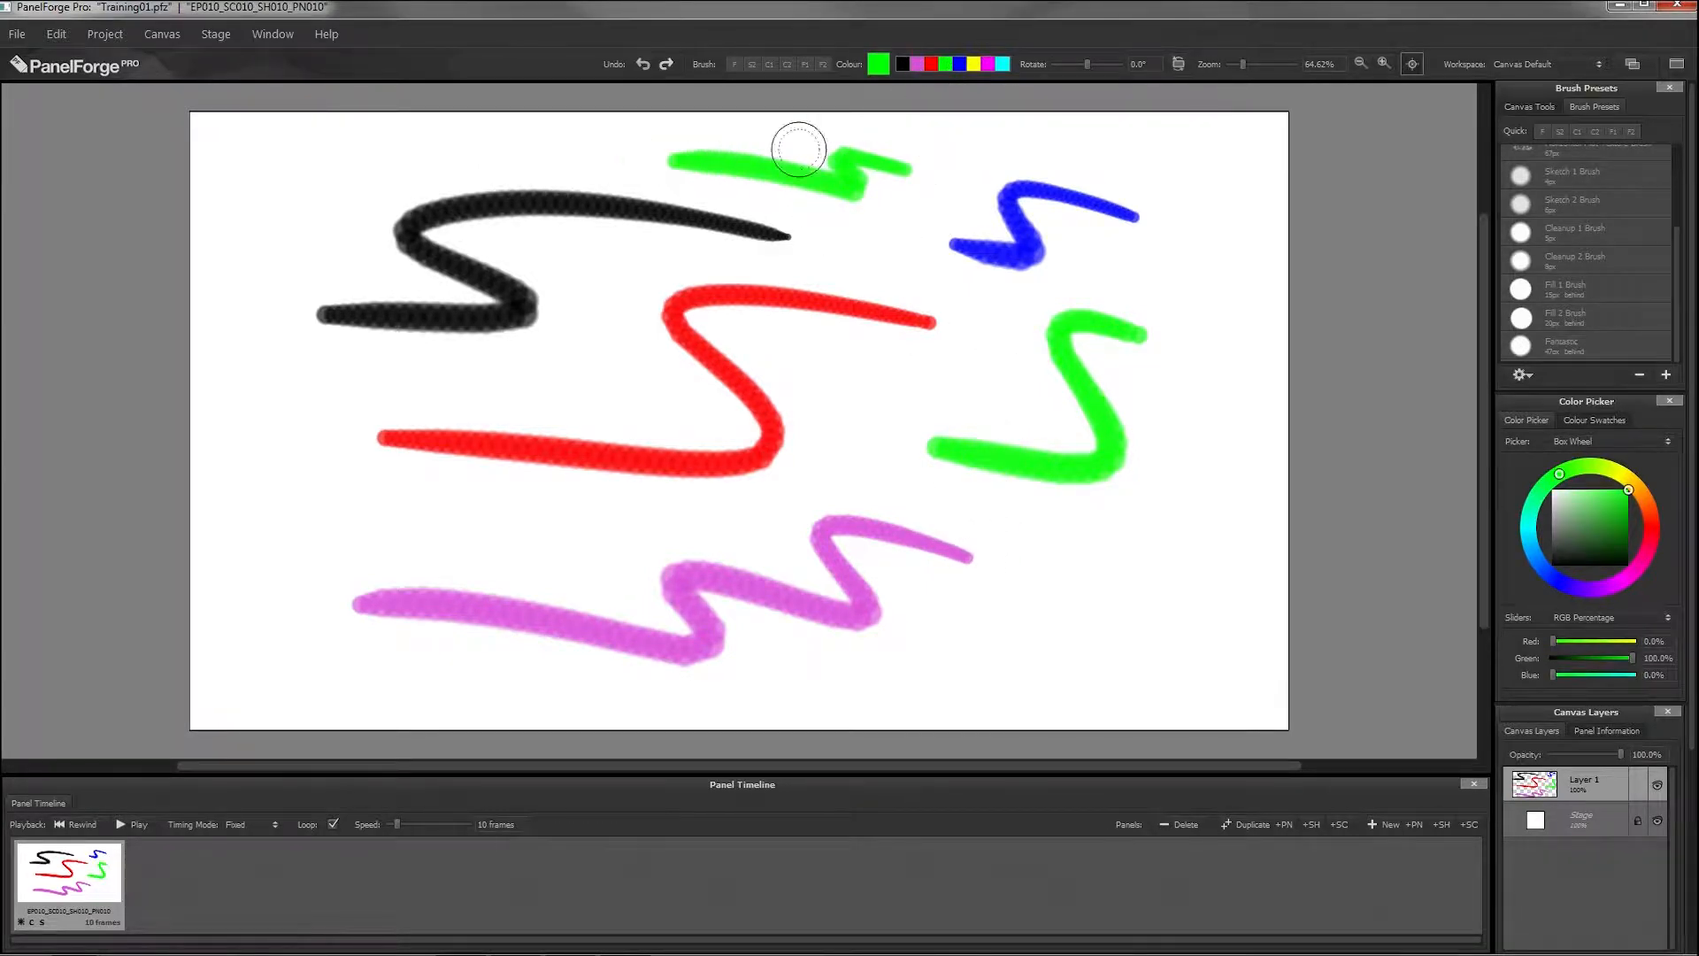
pyautogui.click(917, 64)
pyautogui.moveTo(916, 221); pyautogui.dragTo(827, 255)
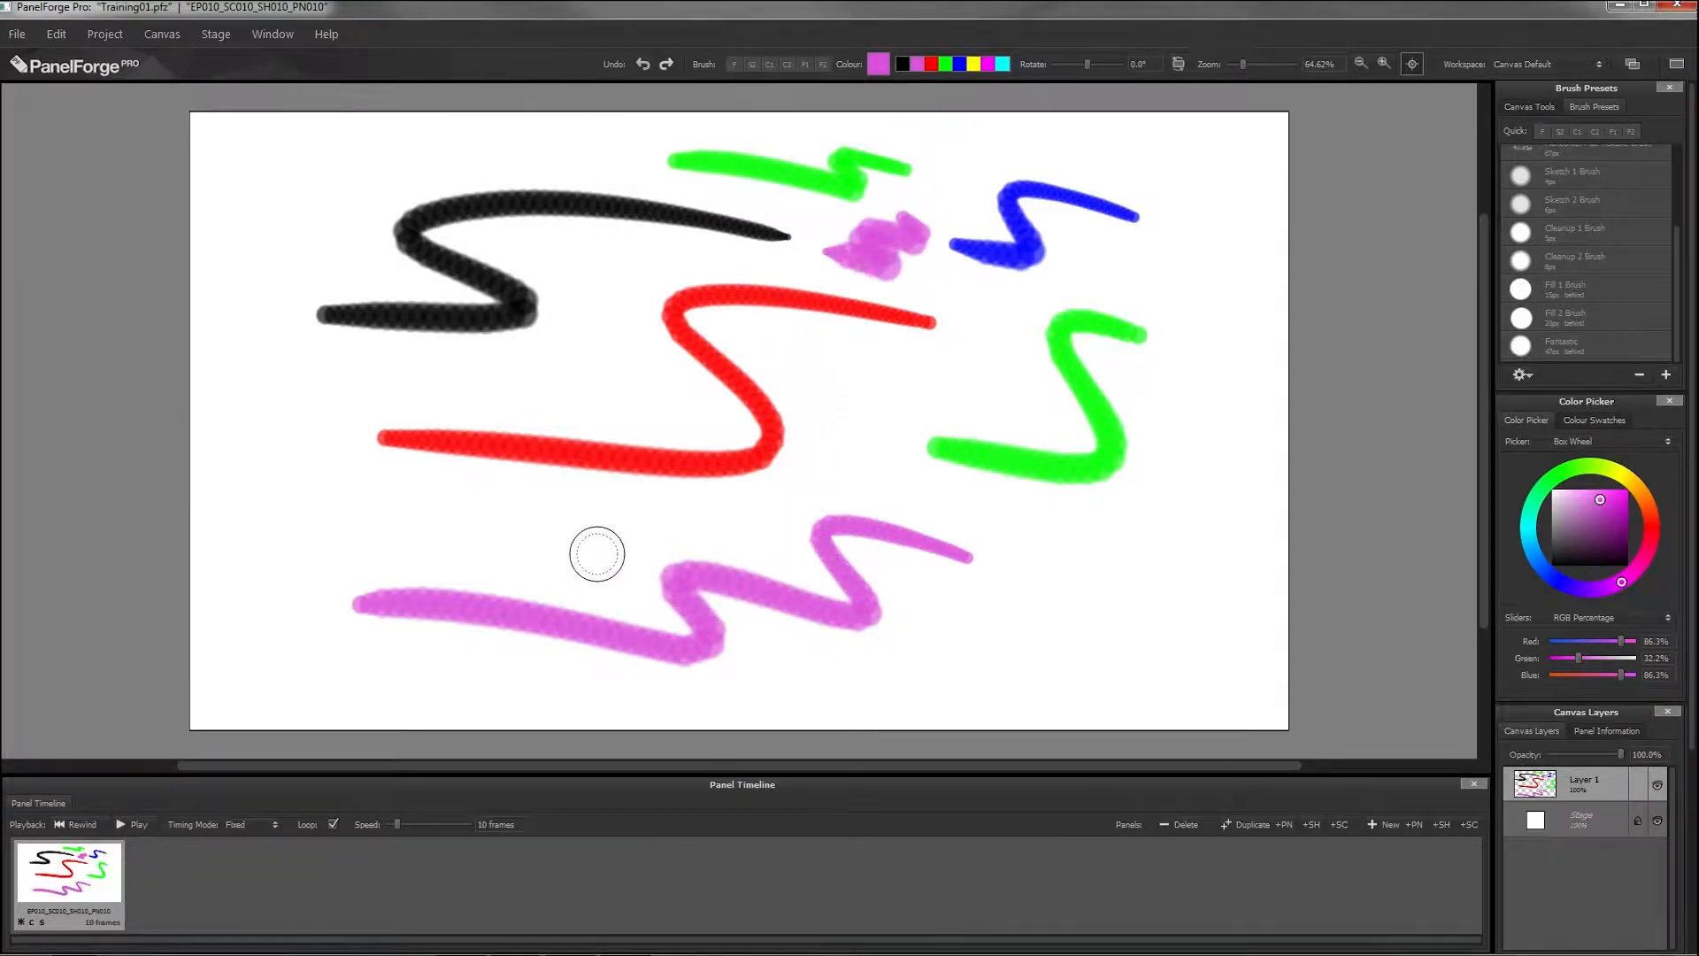
# Step: Pick pale green #b5dcb2, storing it over the red quick colour, and paint two strokes beside the long purple one
pyautogui.click(878, 64)
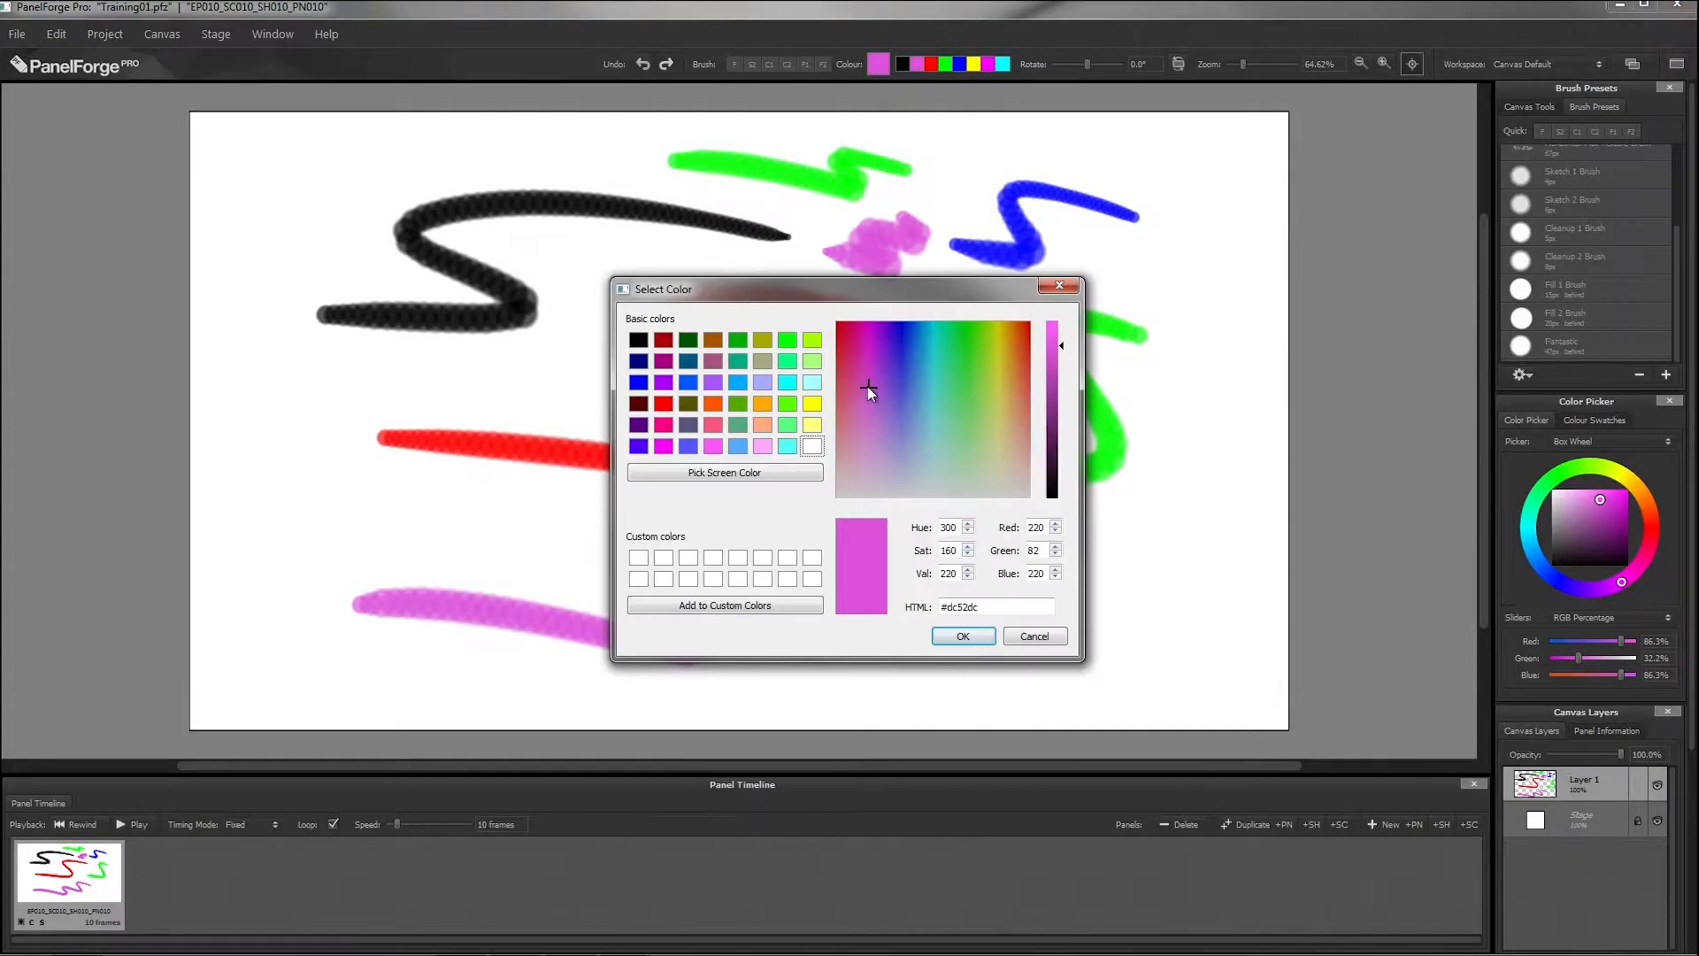
pyautogui.moveTo(868, 387); pyautogui.dragTo(973, 464)
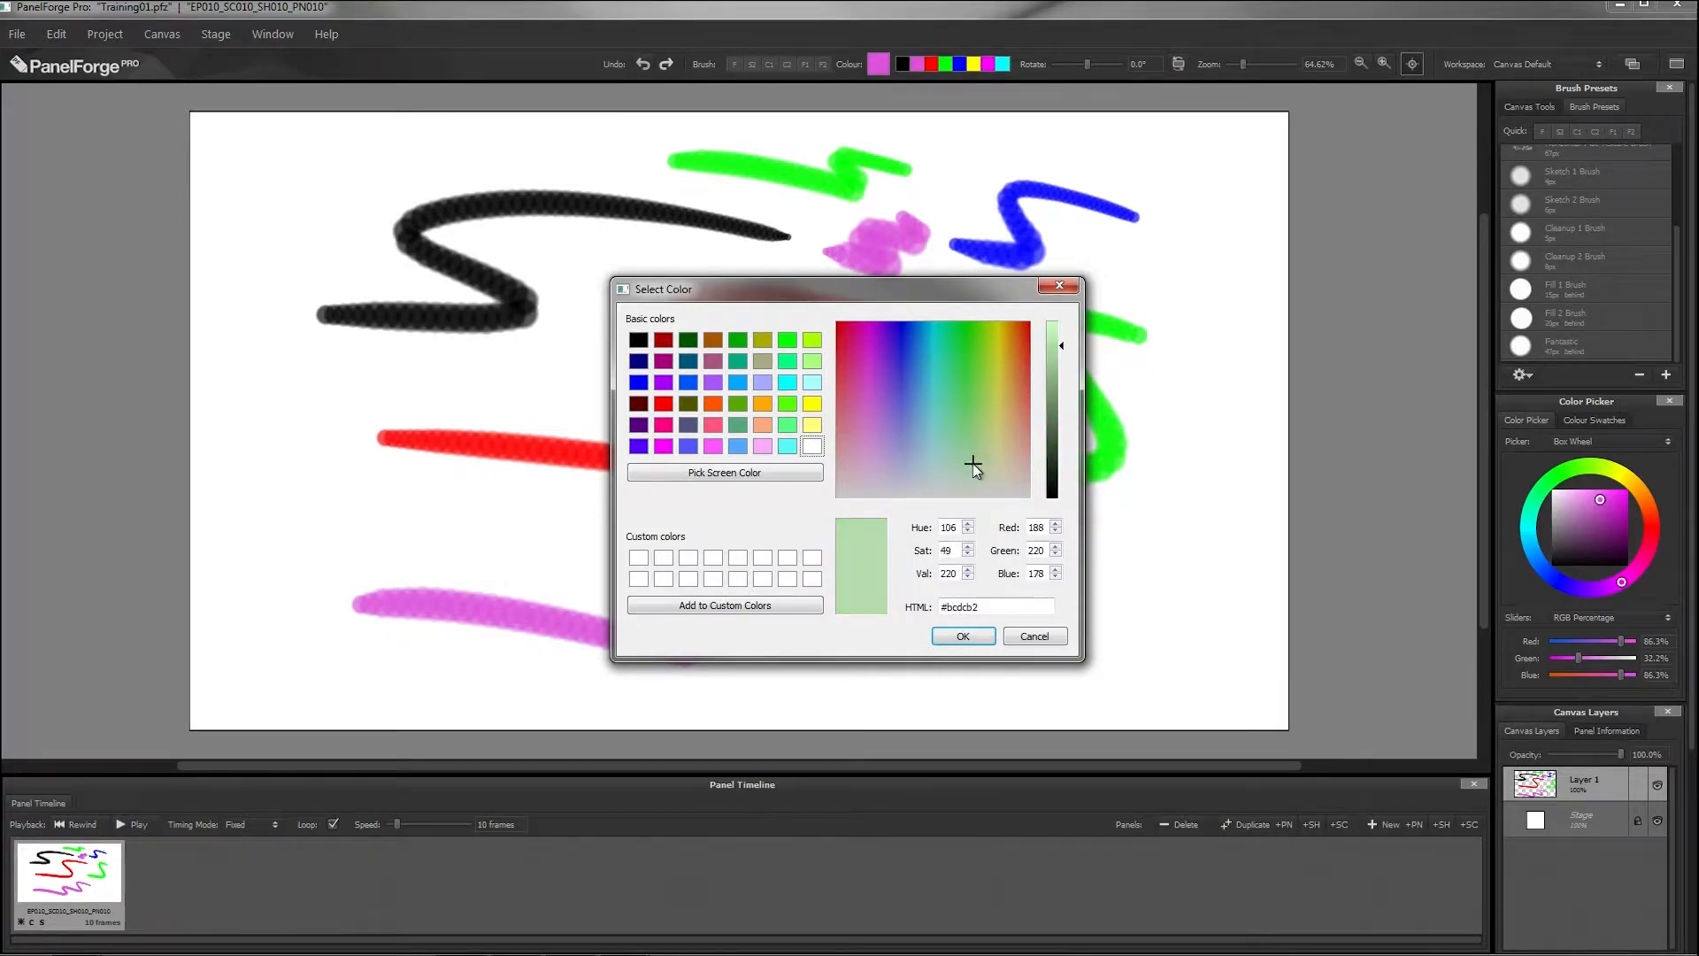
pyautogui.click(963, 636)
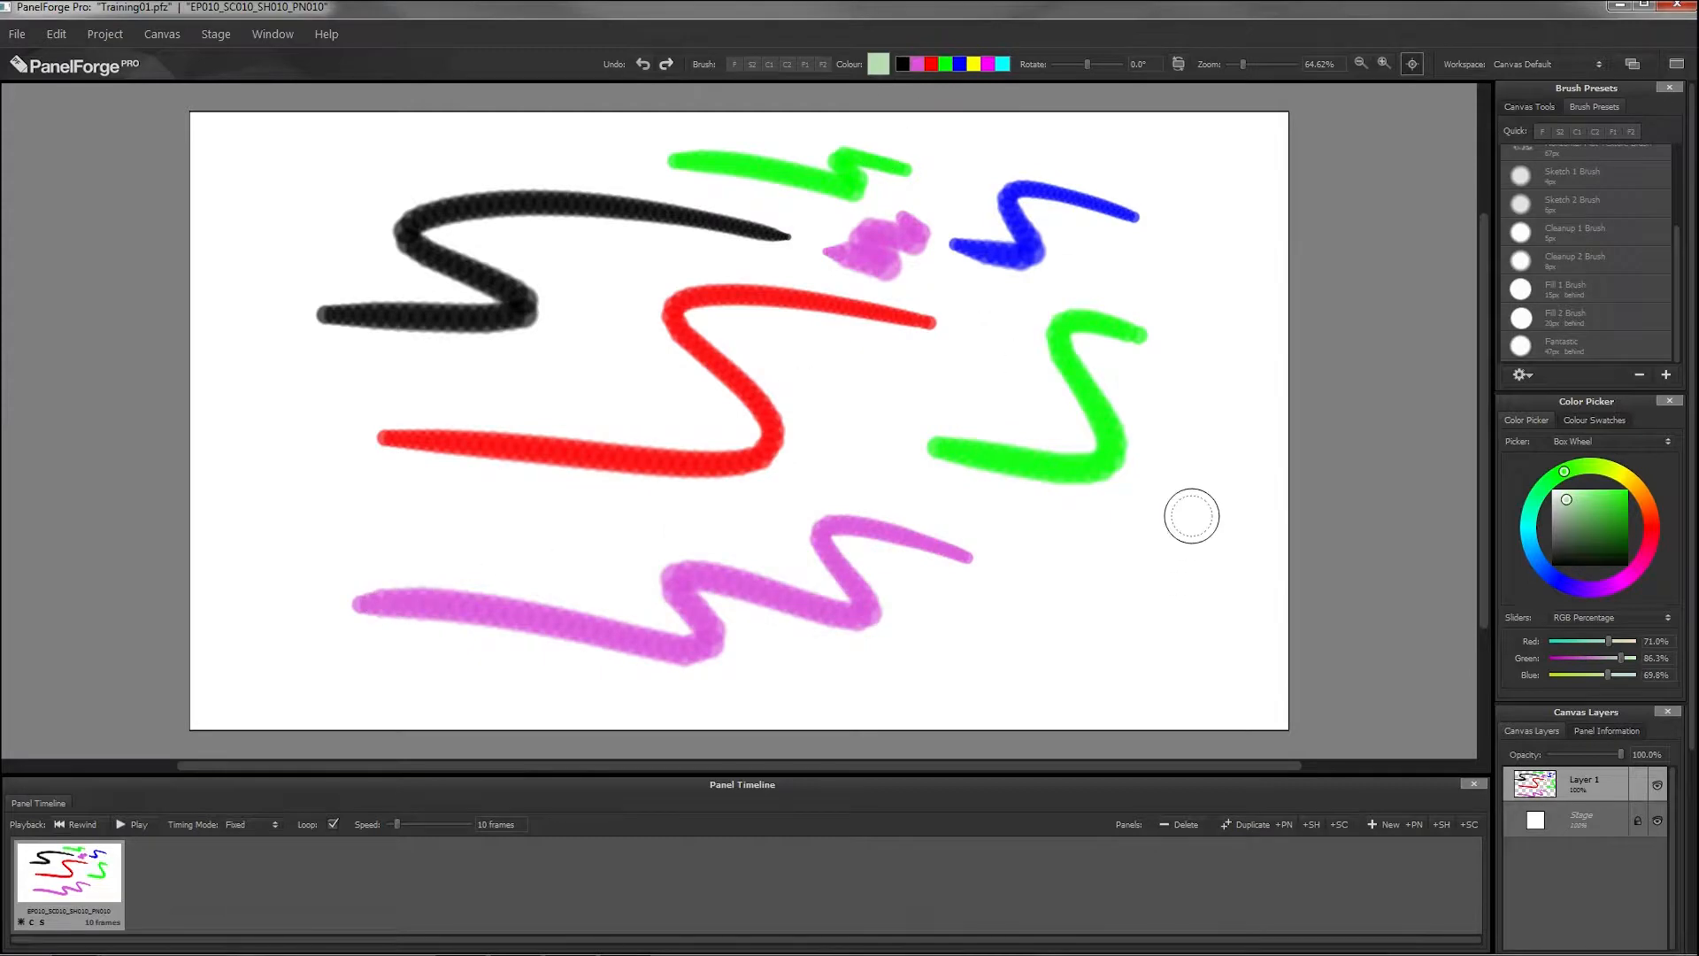
pyautogui.moveTo(1250, 546)
pyautogui.mouseDown()
pyautogui.moveTo(1077, 645)
pyautogui.moveTo(968, 677)
pyautogui.mouseUp()
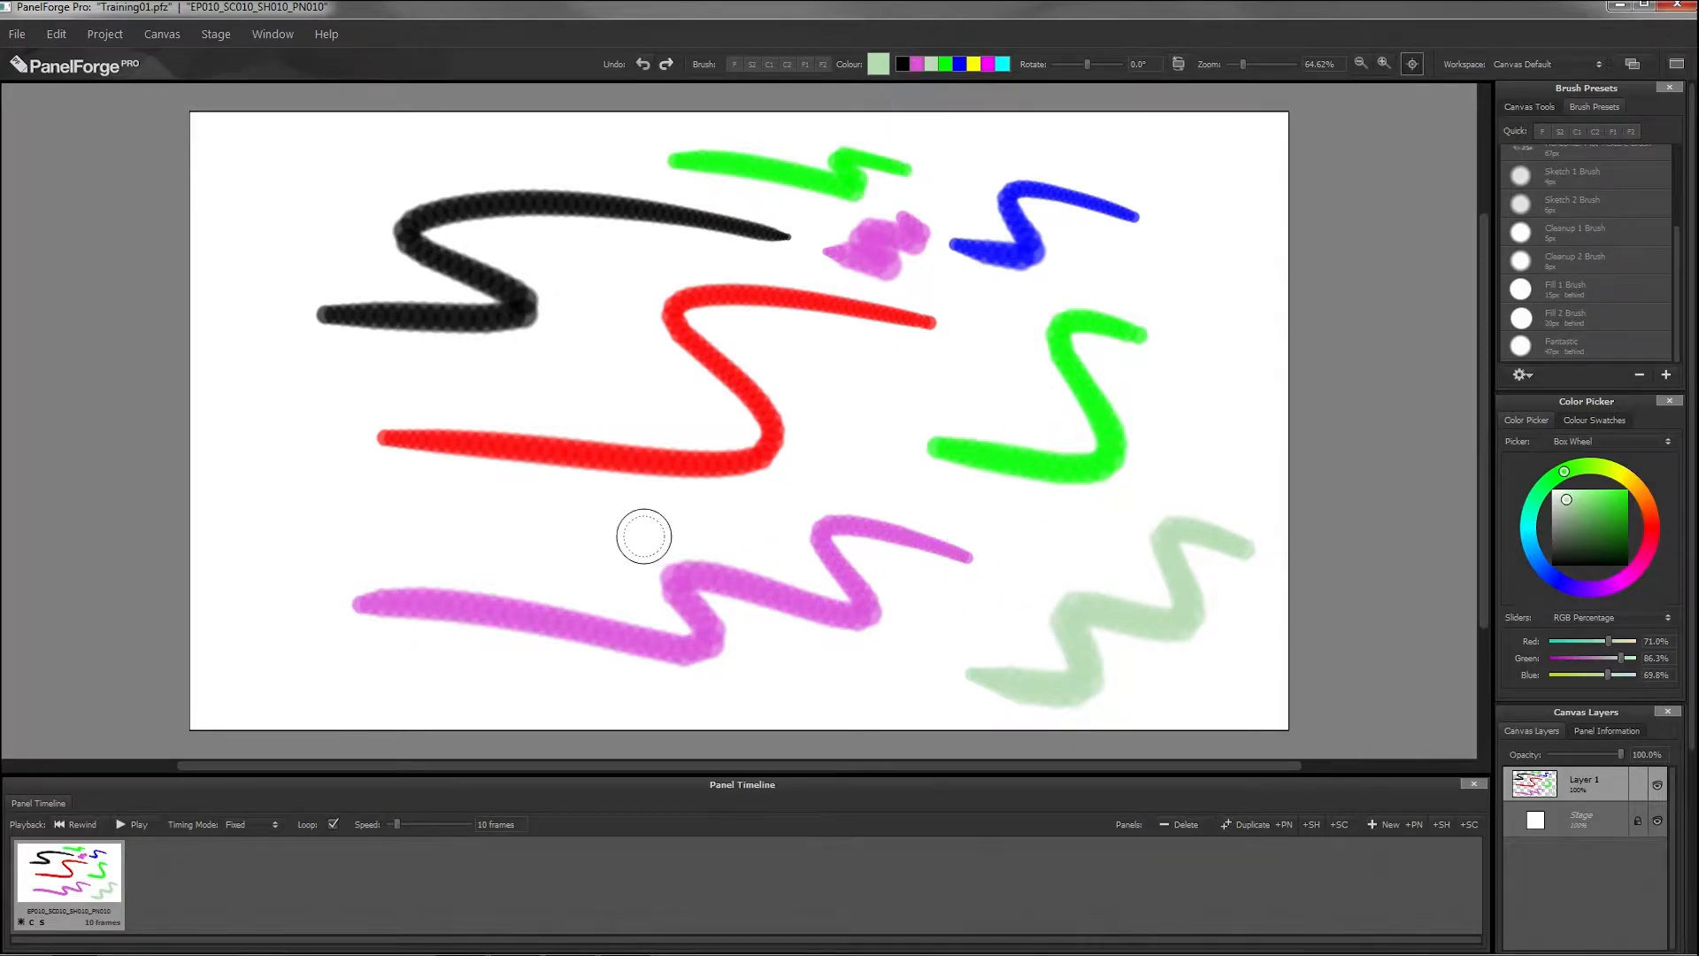
pyautogui.moveTo(575, 512); pyautogui.dragTo(127, 551)
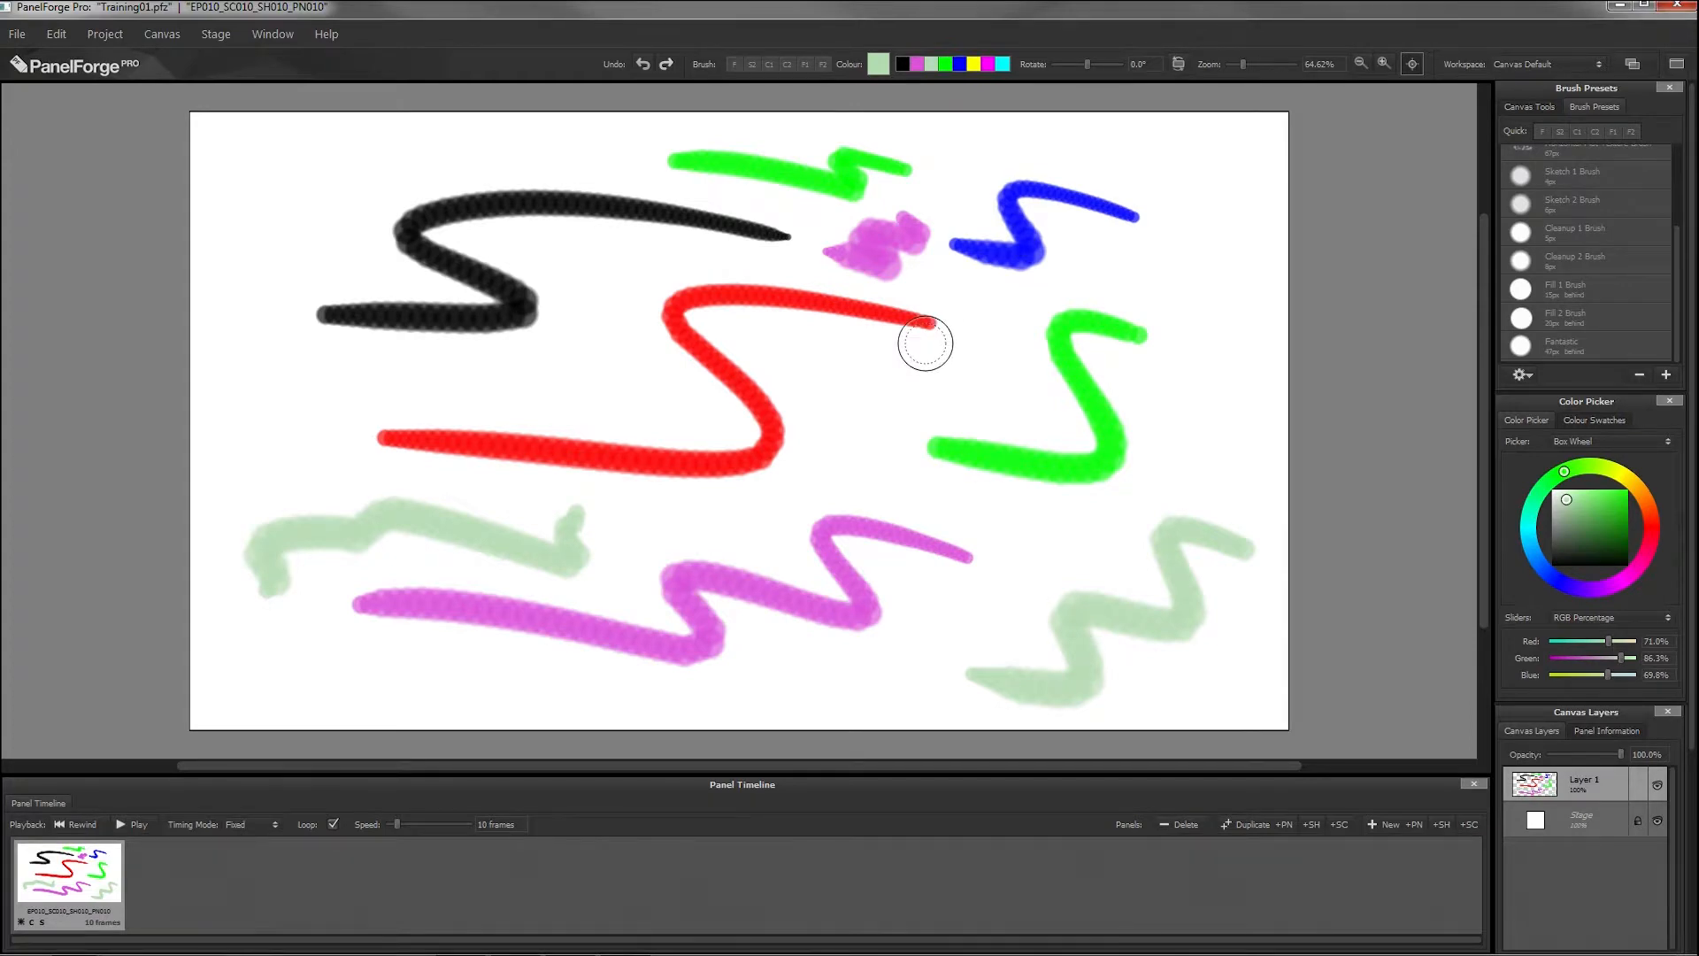
# Step: Paint black strokes behind the red zigzag using the paint brush with the Behind option on
pyautogui.click(1517, 104)
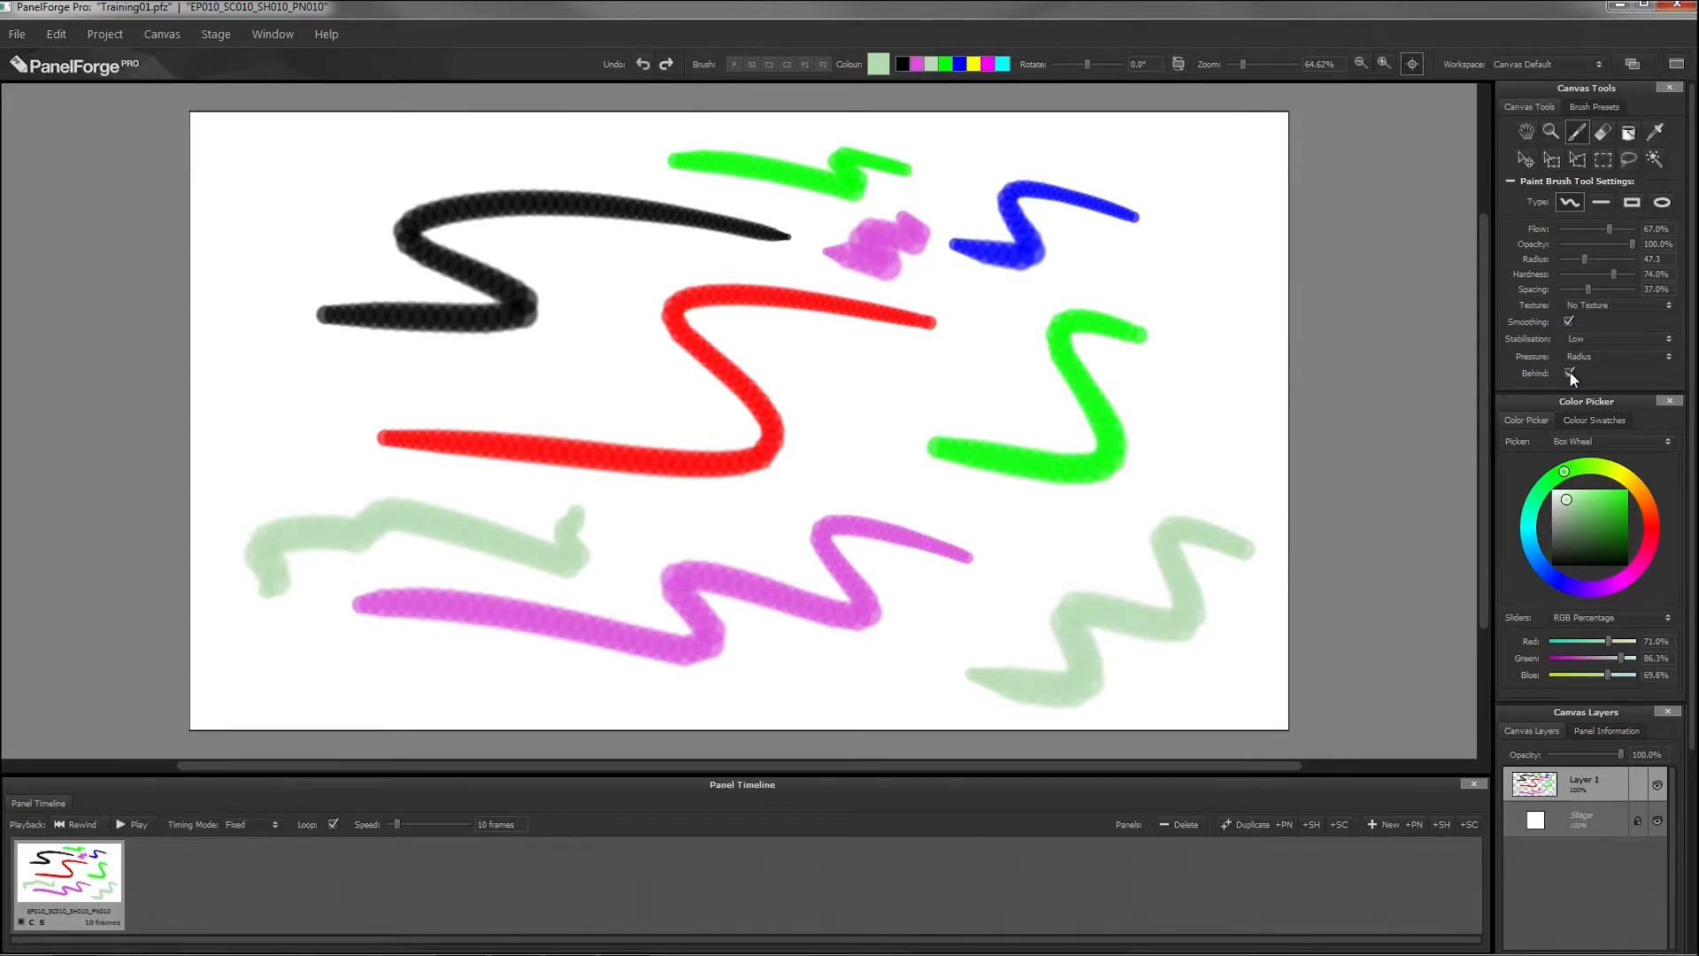
pyautogui.moveTo(885, 398)
pyautogui.mouseDown()
pyautogui.moveTo(675, 476)
pyautogui.moveTo(425, 393)
pyautogui.mouseUp()
pyautogui.click(903, 64)
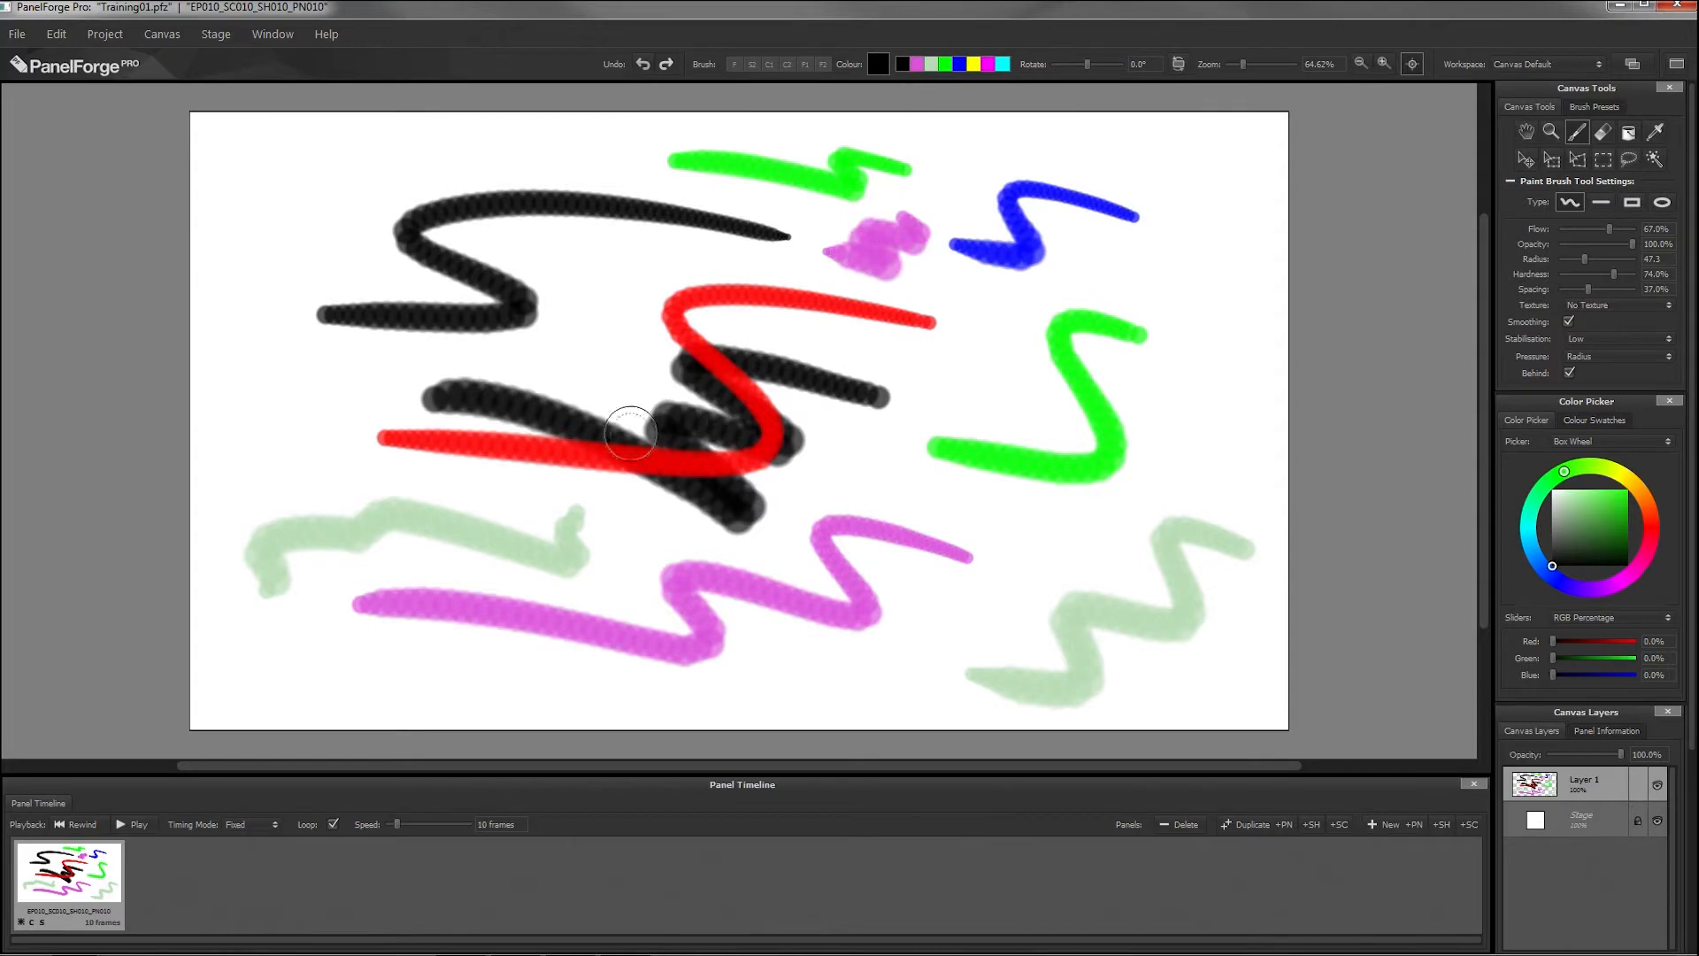
pyautogui.moveTo(823, 340)
pyautogui.mouseDown()
pyautogui.moveTo(625, 292)
pyautogui.moveTo(474, 436)
pyautogui.moveTo(398, 423)
pyautogui.moveTo(770, 446)
pyautogui.moveTo(734, 275)
pyautogui.moveTo(916, 334)
pyautogui.mouseUp()
# Step: Turn off the brush's Behind option and paint black over the blue zigzag
pyautogui.click(1569, 372)
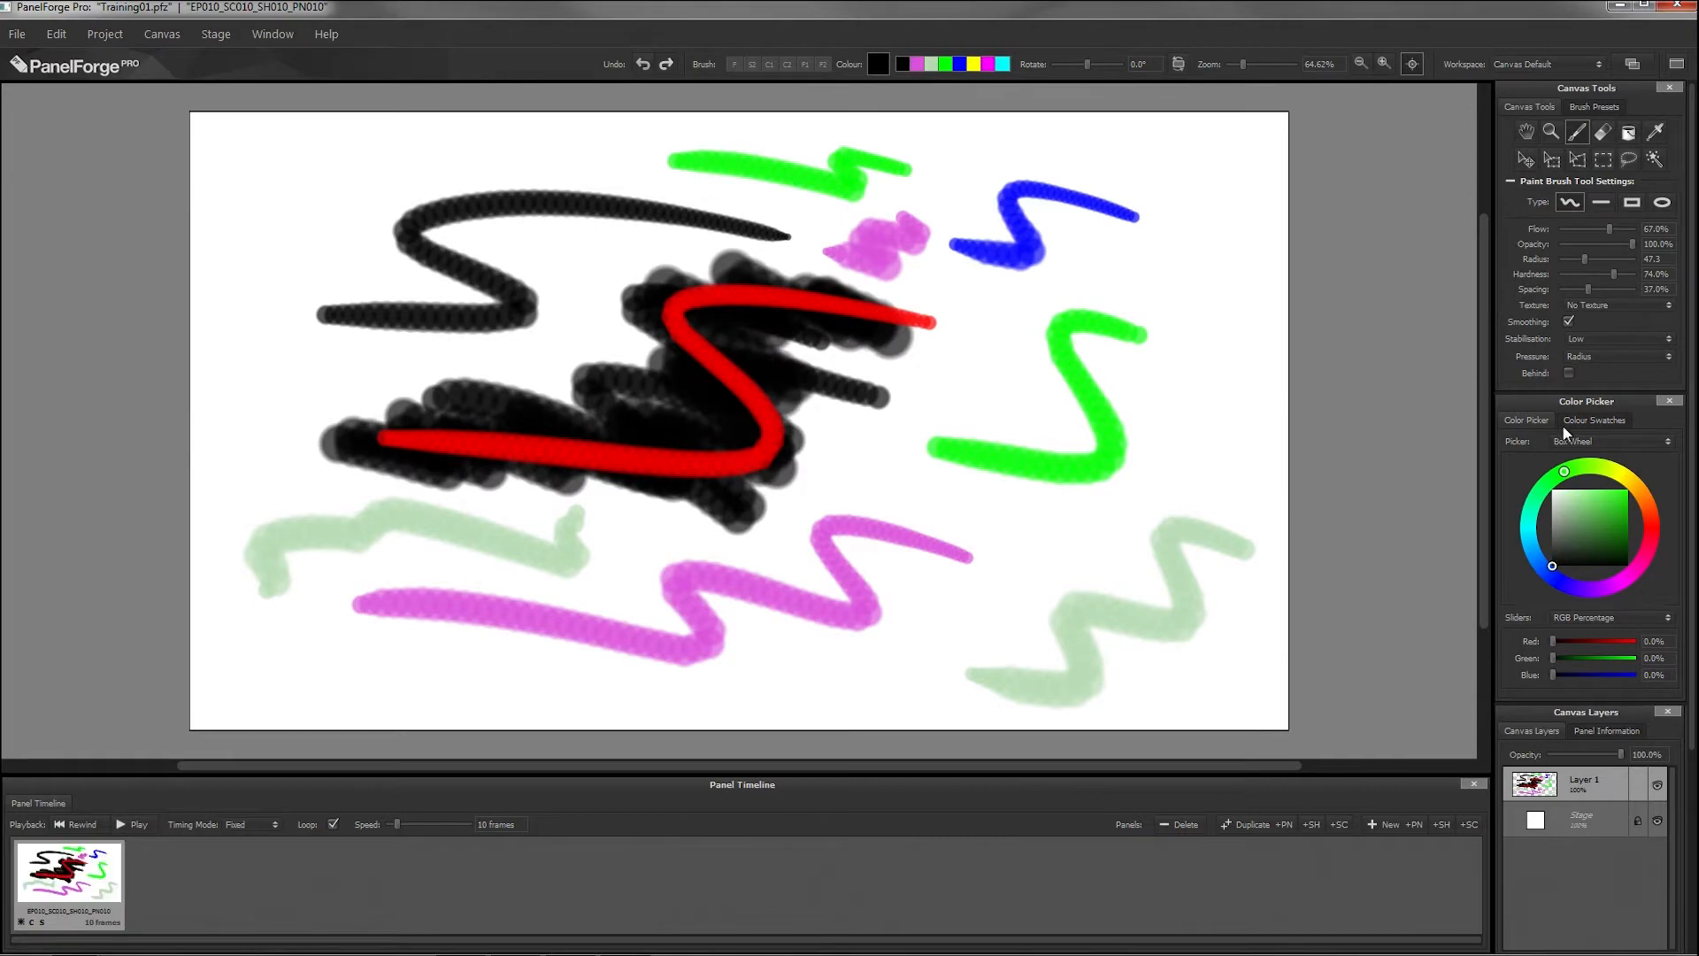
pyautogui.moveTo(1107, 178)
pyautogui.mouseDown()
pyautogui.moveTo(1073, 178)
pyautogui.moveTo(1066, 220)
pyautogui.moveTo(986, 237)
pyautogui.moveTo(998, 257)
pyautogui.mouseUp()
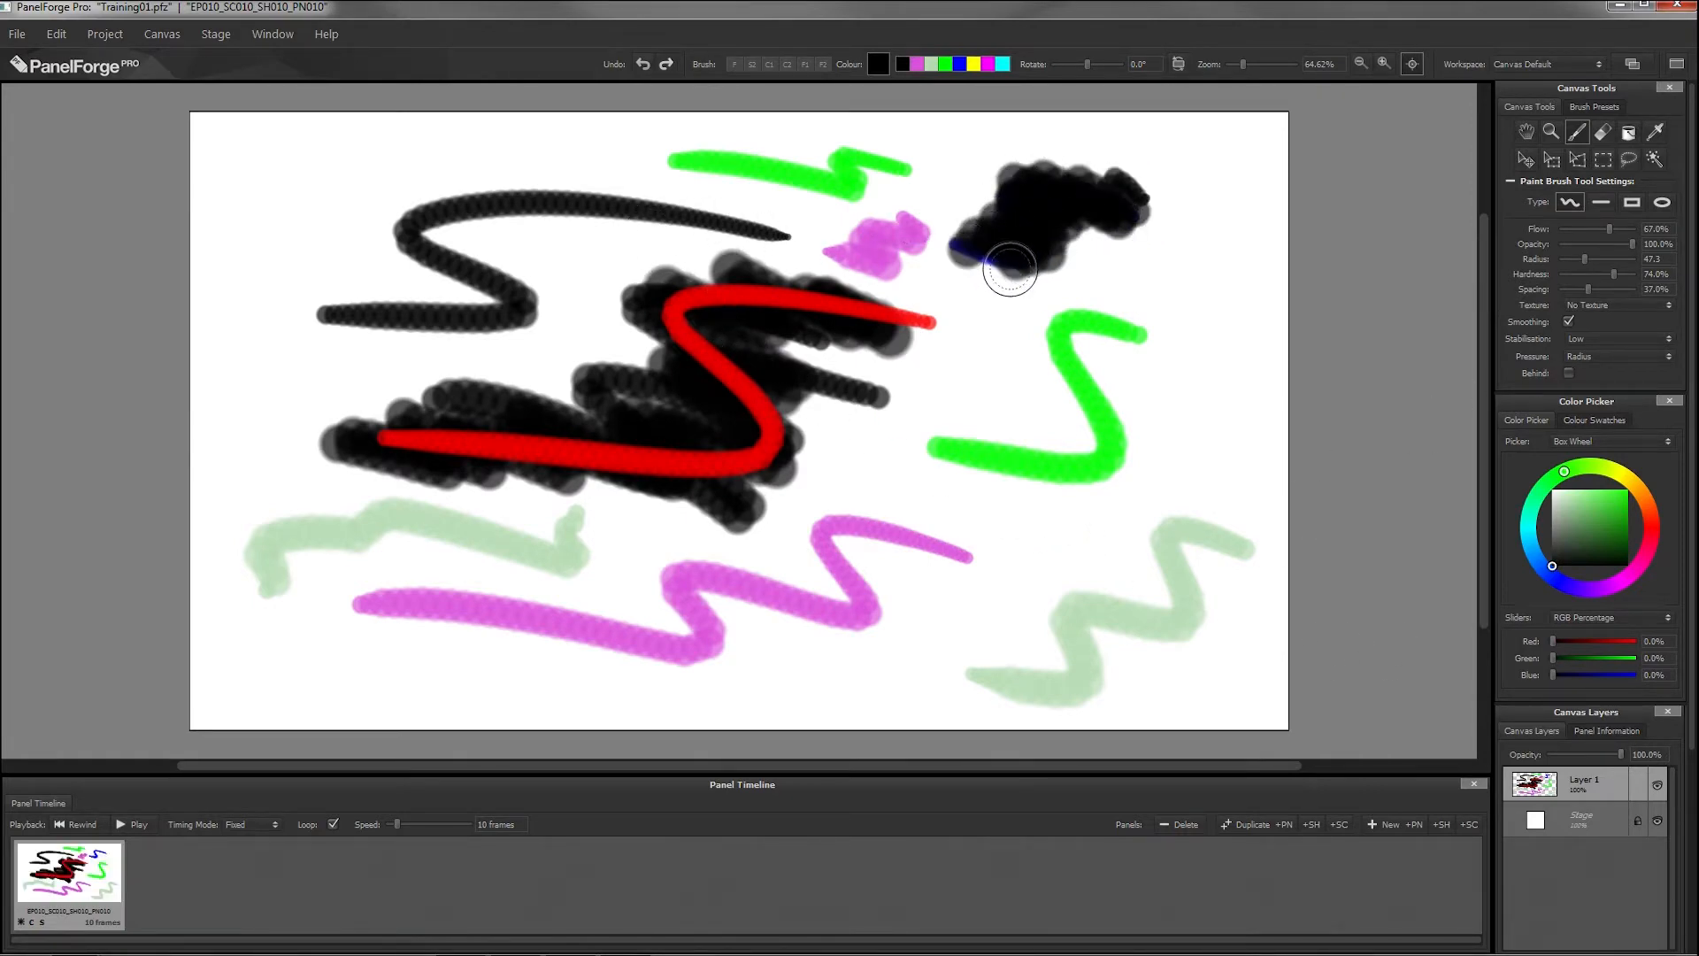